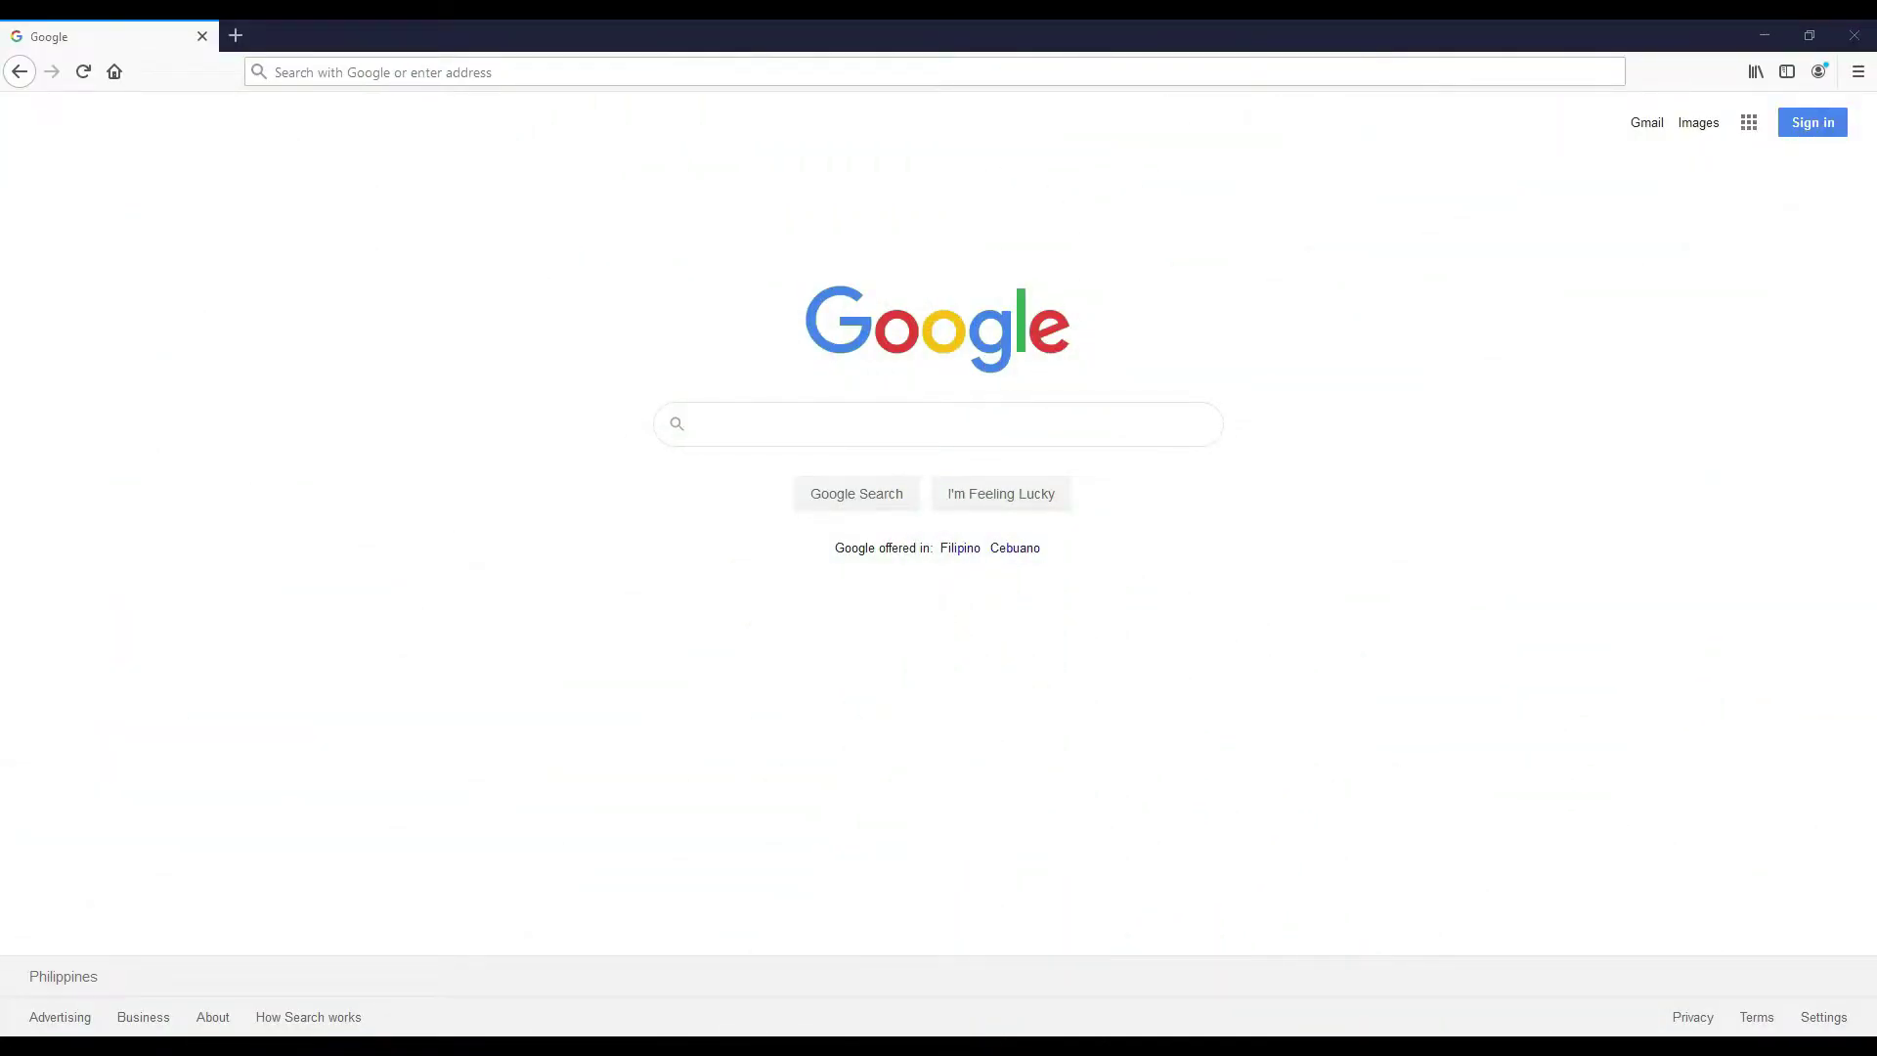
- Load the DPMIS website at dpmis.dost.gov.ph in Firefox
left_click(392, 72)
type("dpmis.dost.gov.ph")
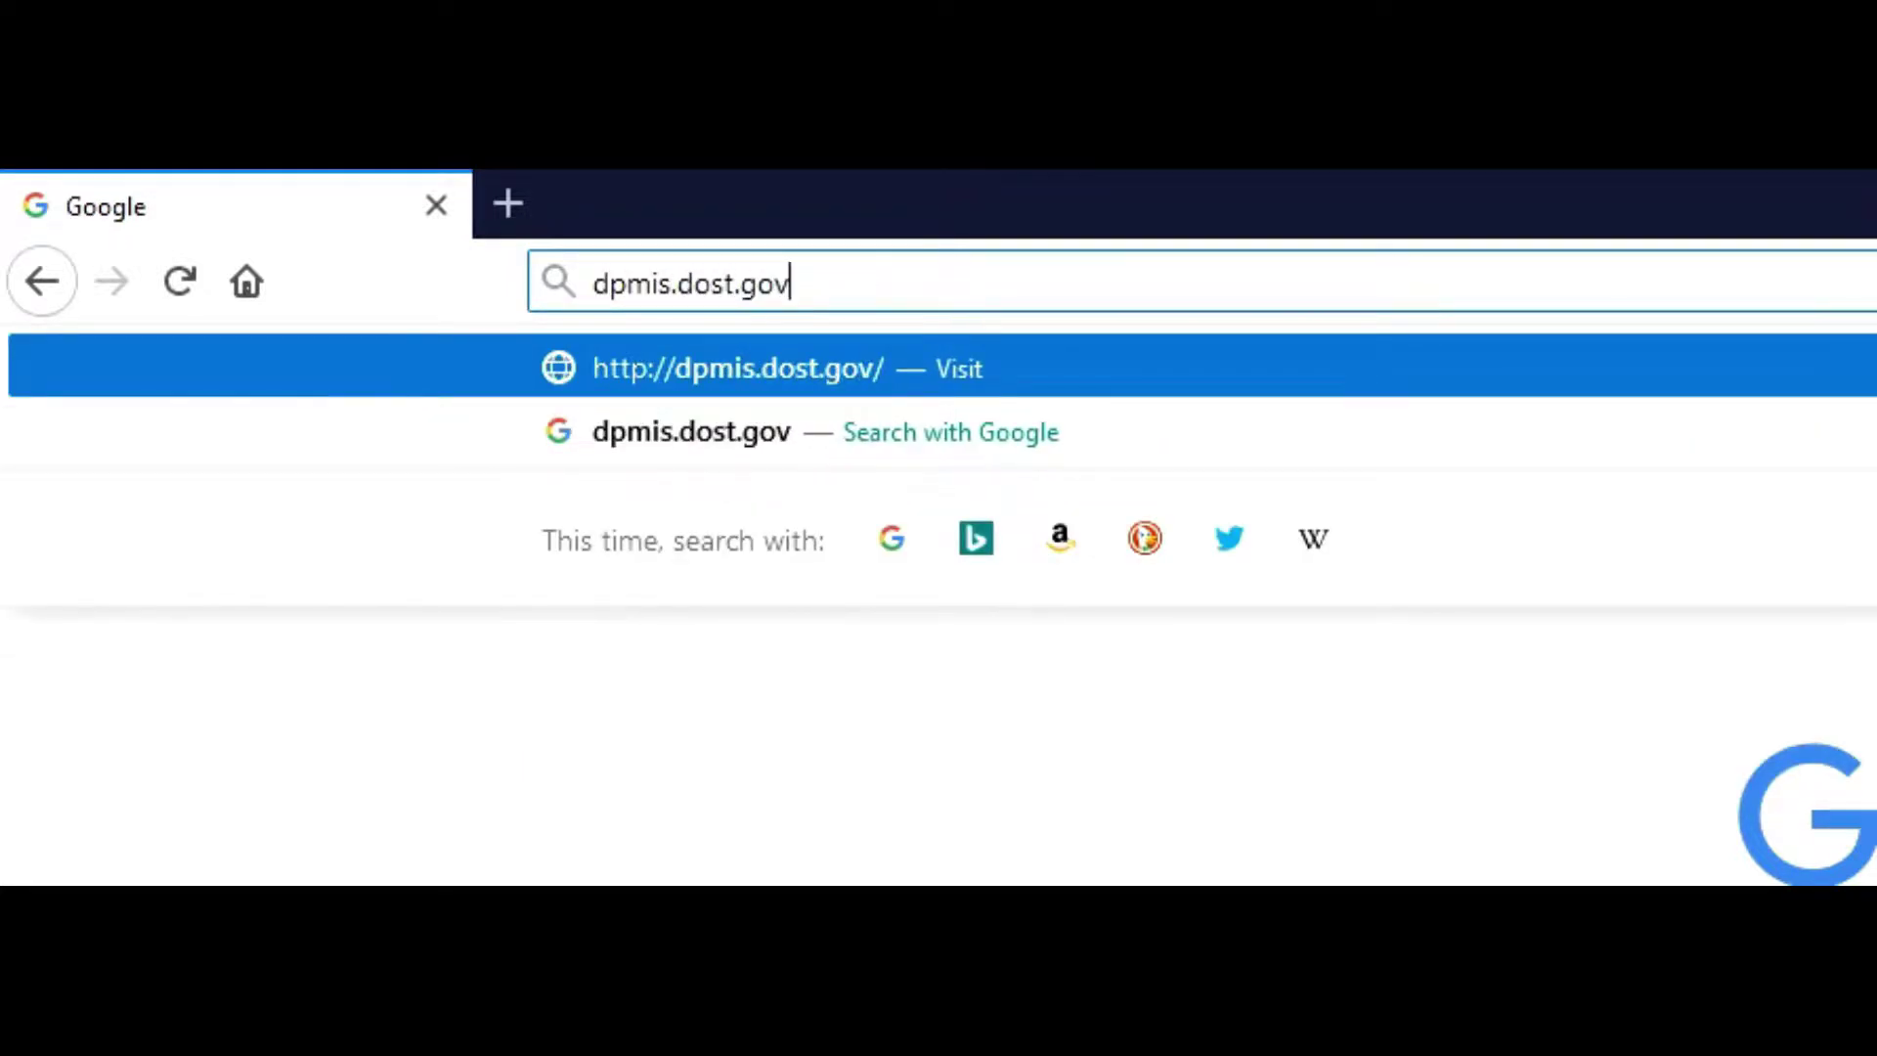
key("Return")
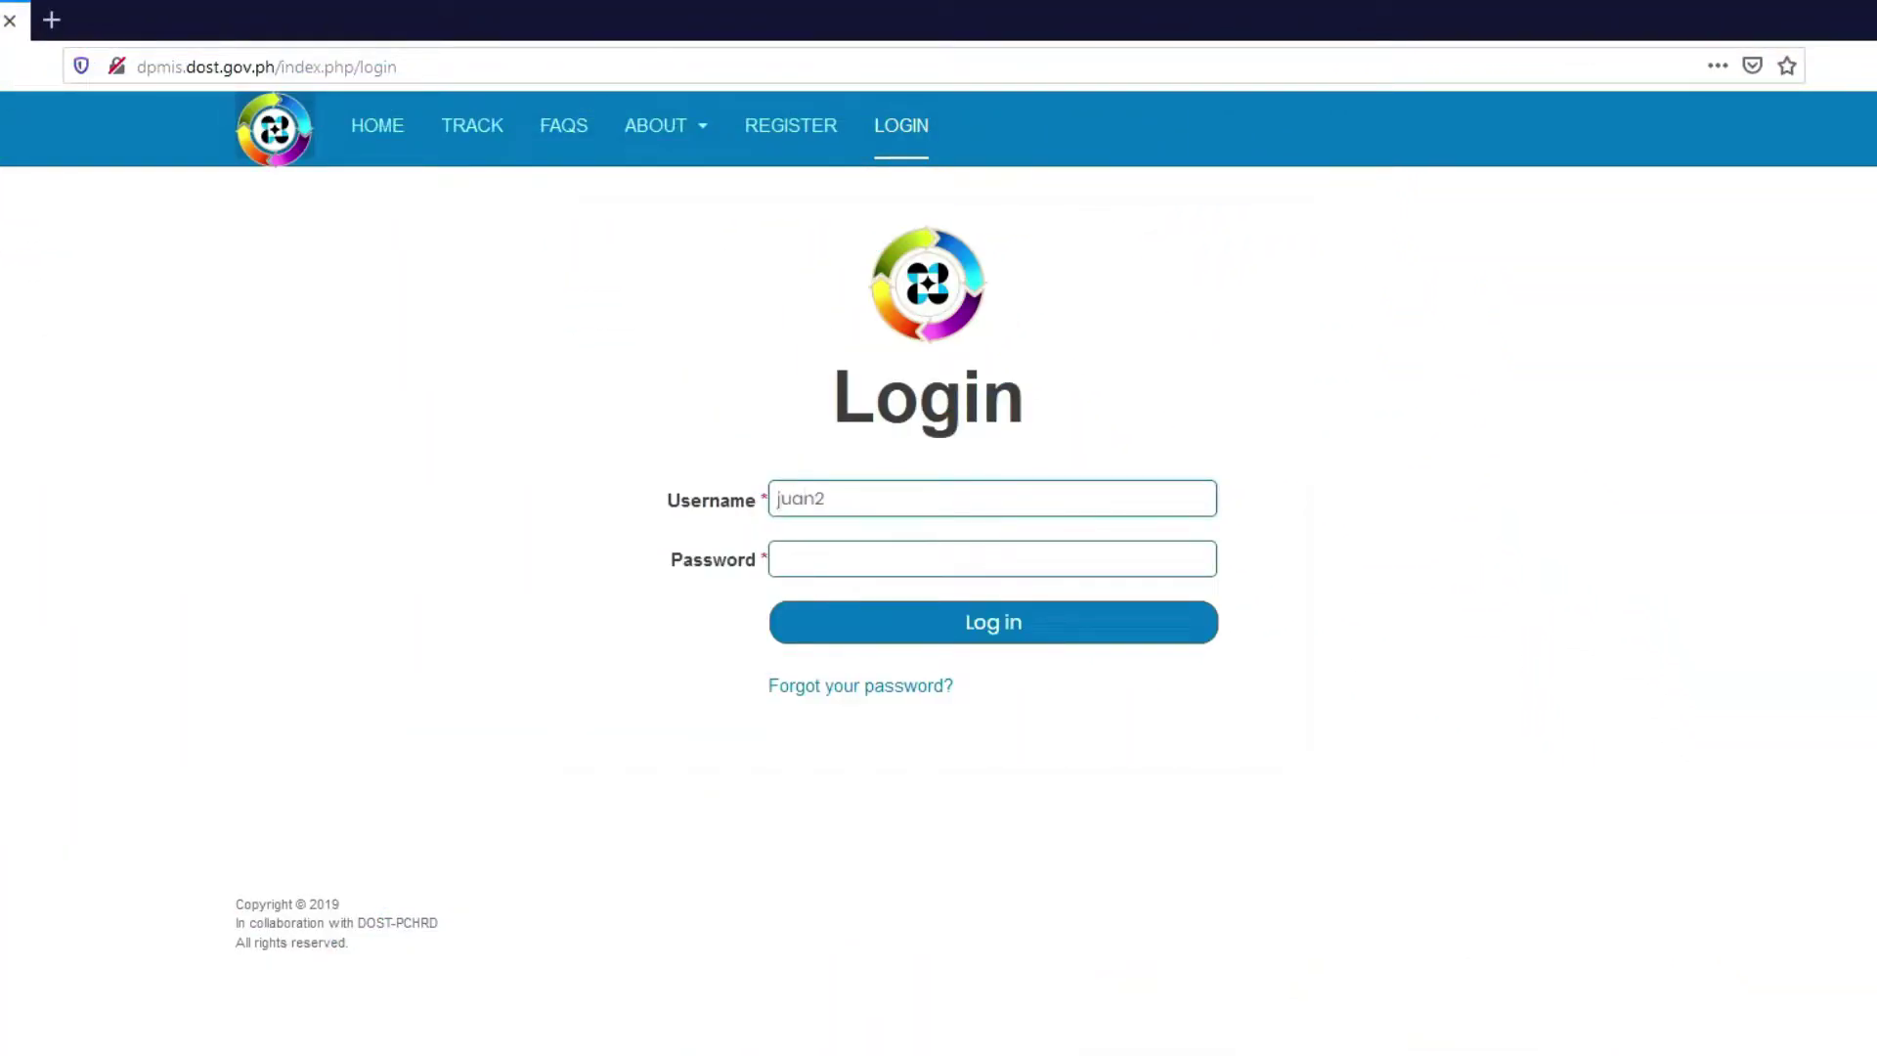
- Enter the account password, log in, and begin a new proposal submission
type("****")
key("Tab")
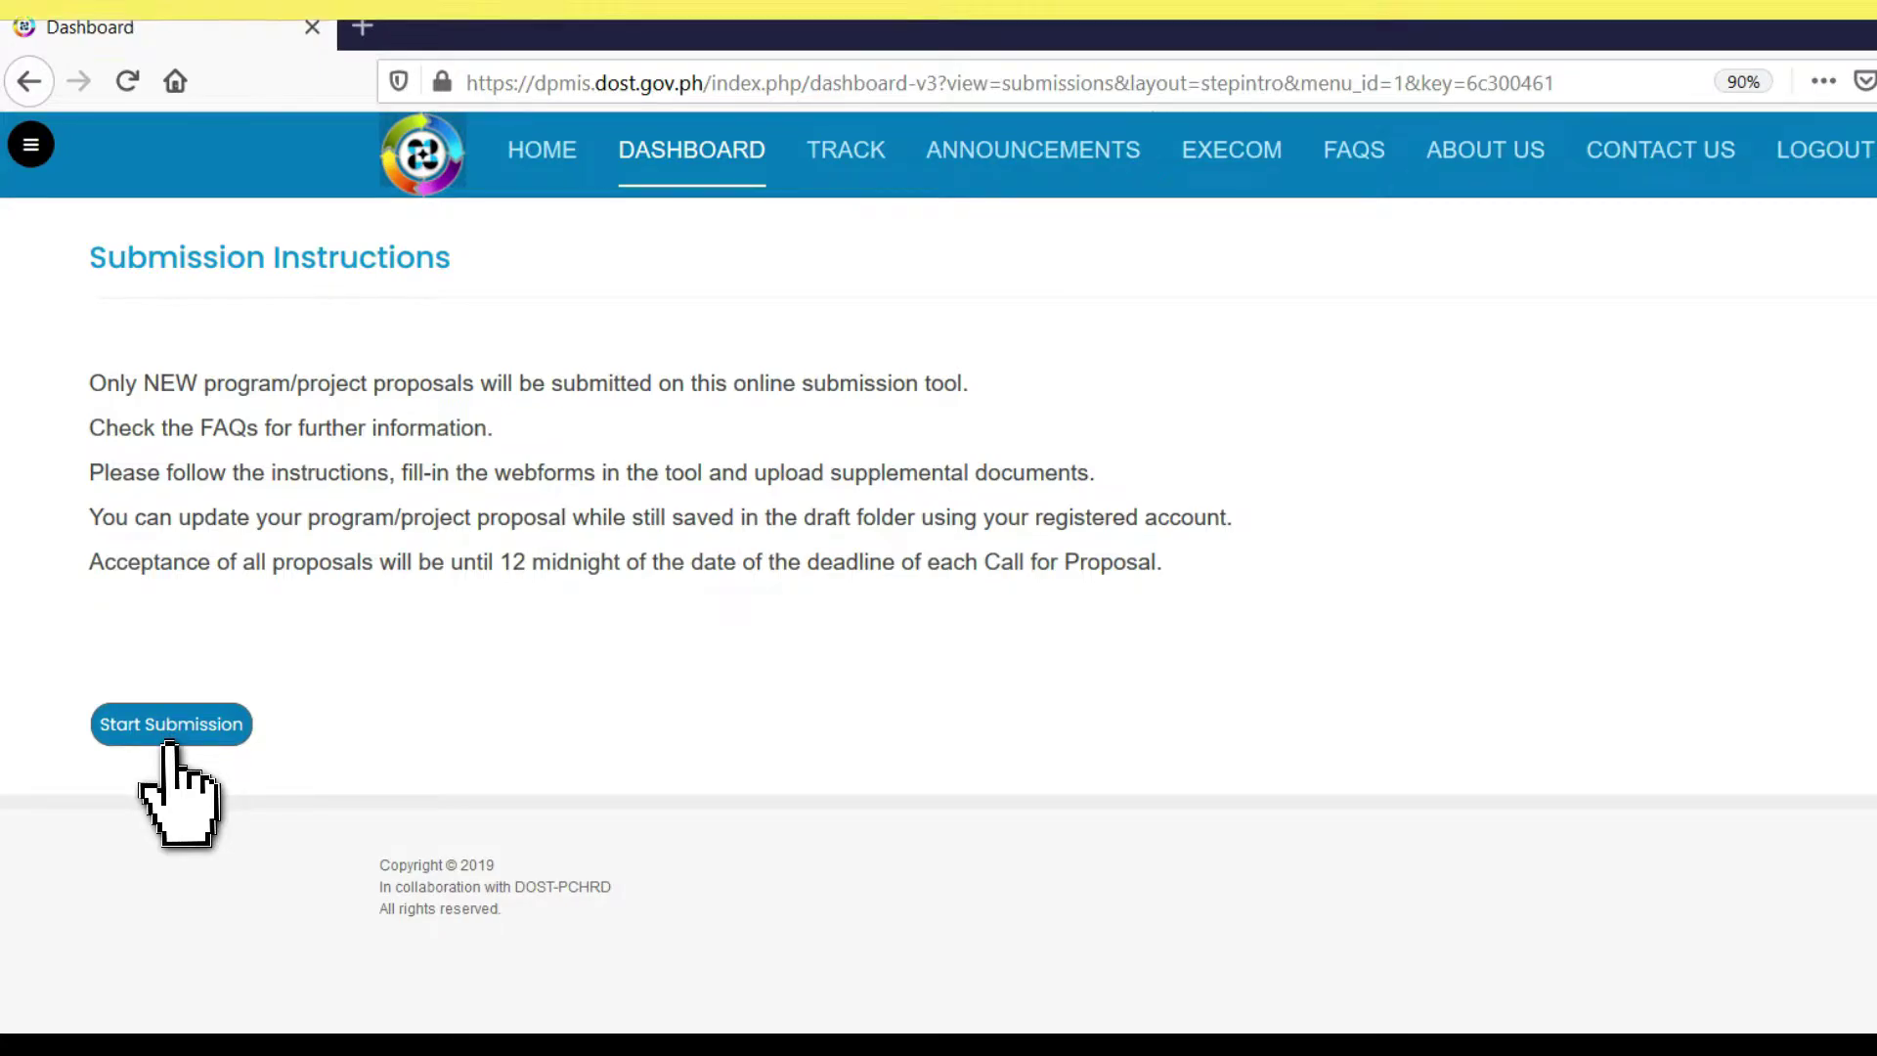
left_click(172, 725)
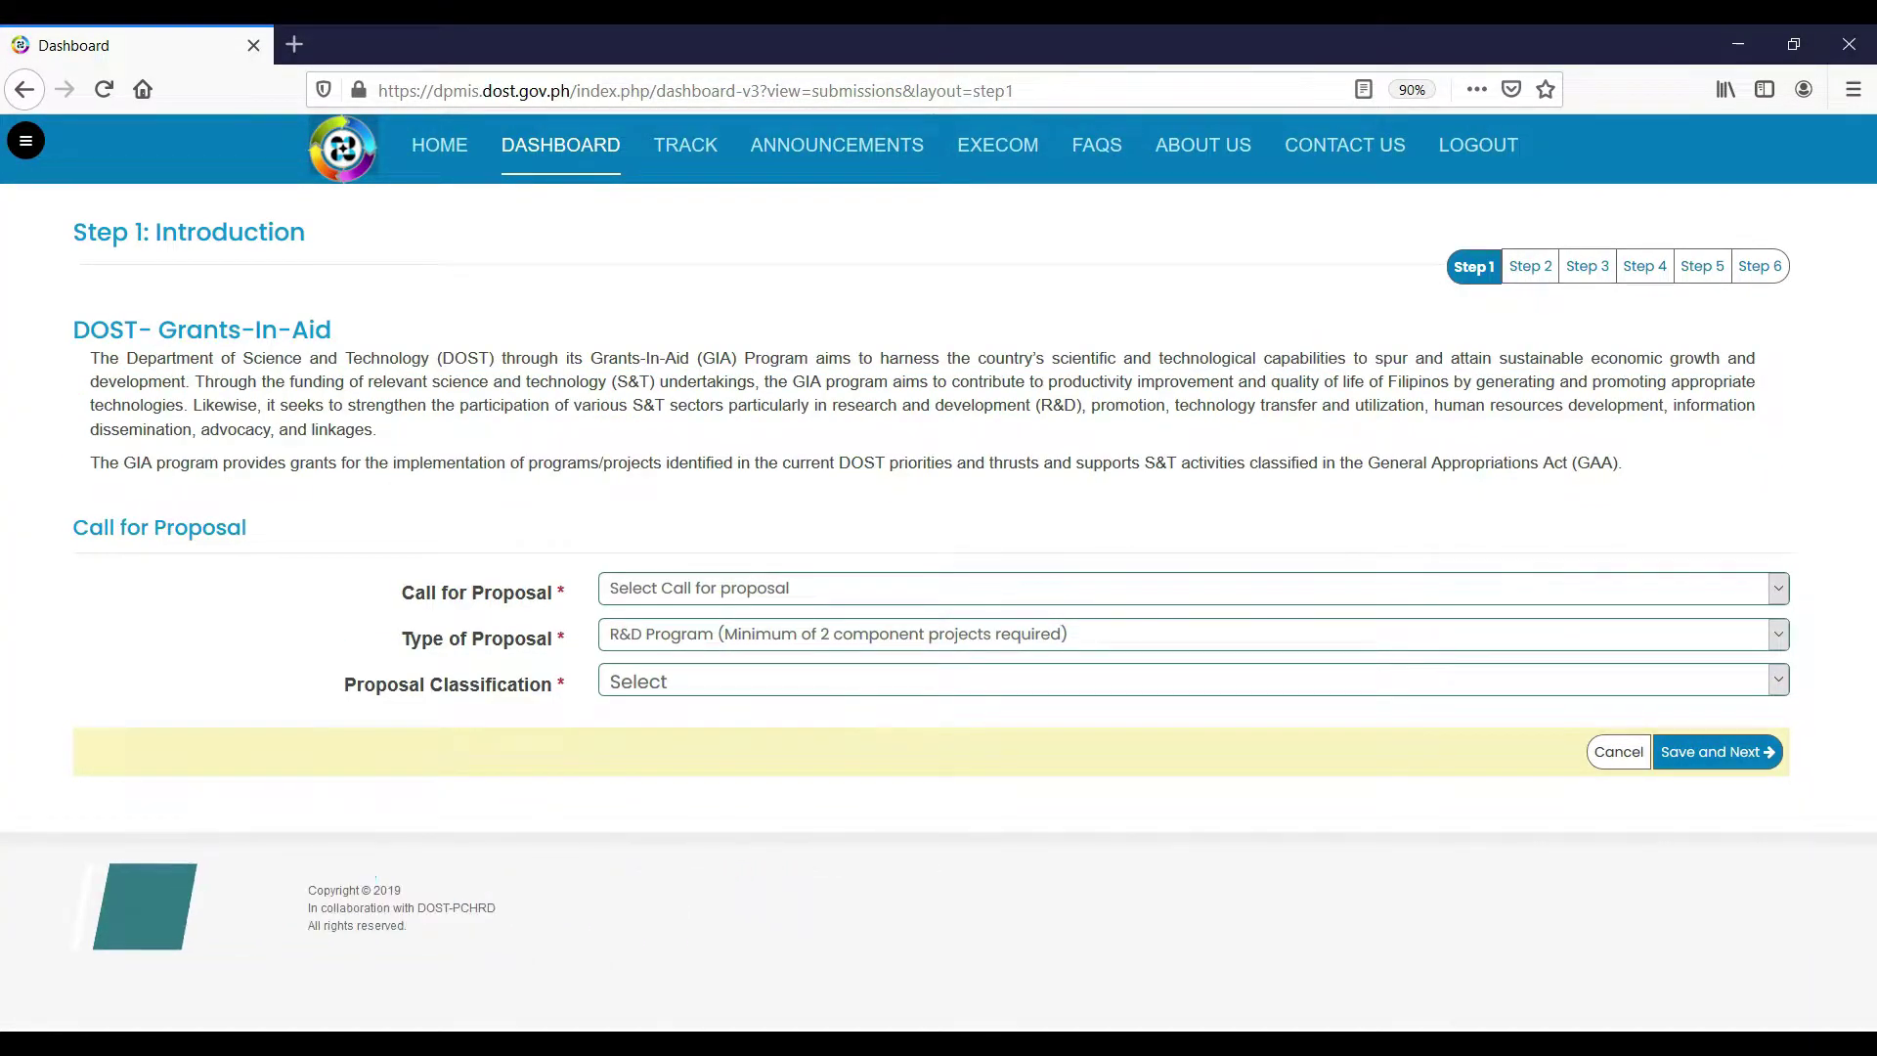
- Open the list of proposal types on the Step 1 Introduction form
key("alt+Down")
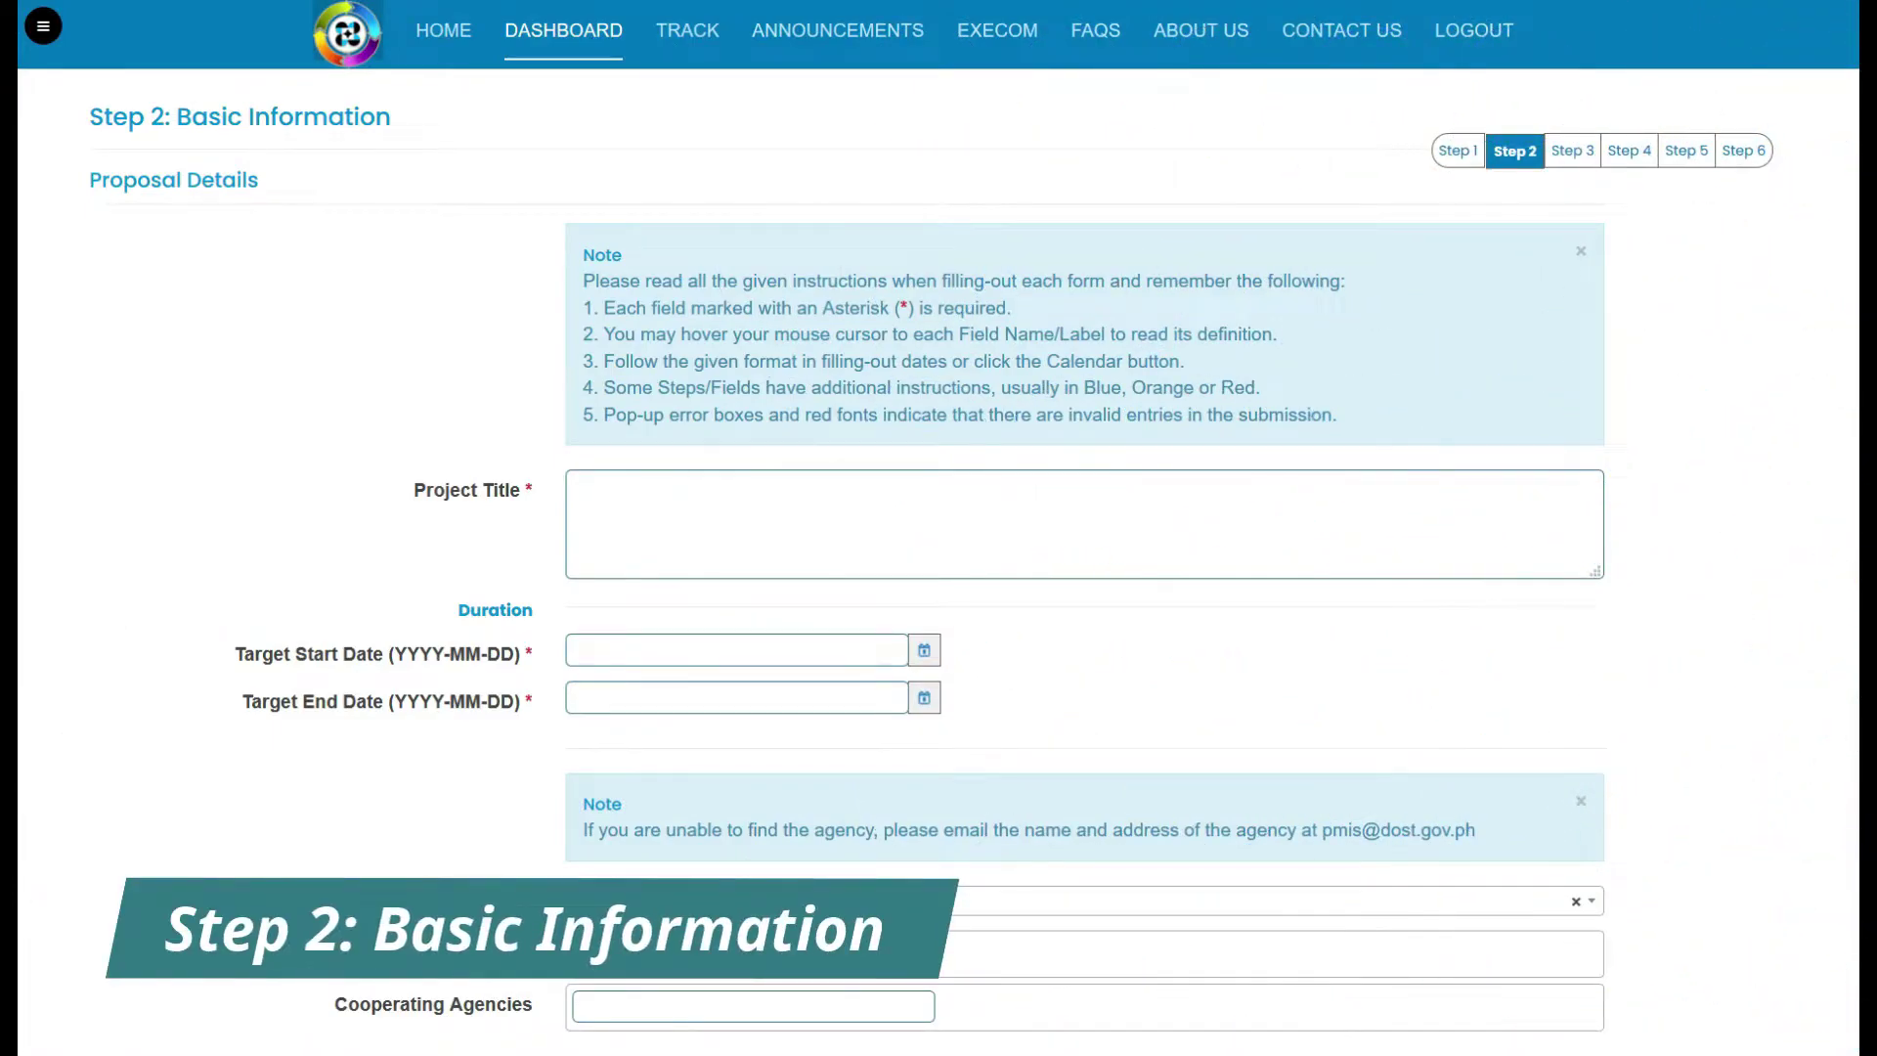
- Scroll down through the proposal form to the later fields
scroll(938, 528, "down", 10)
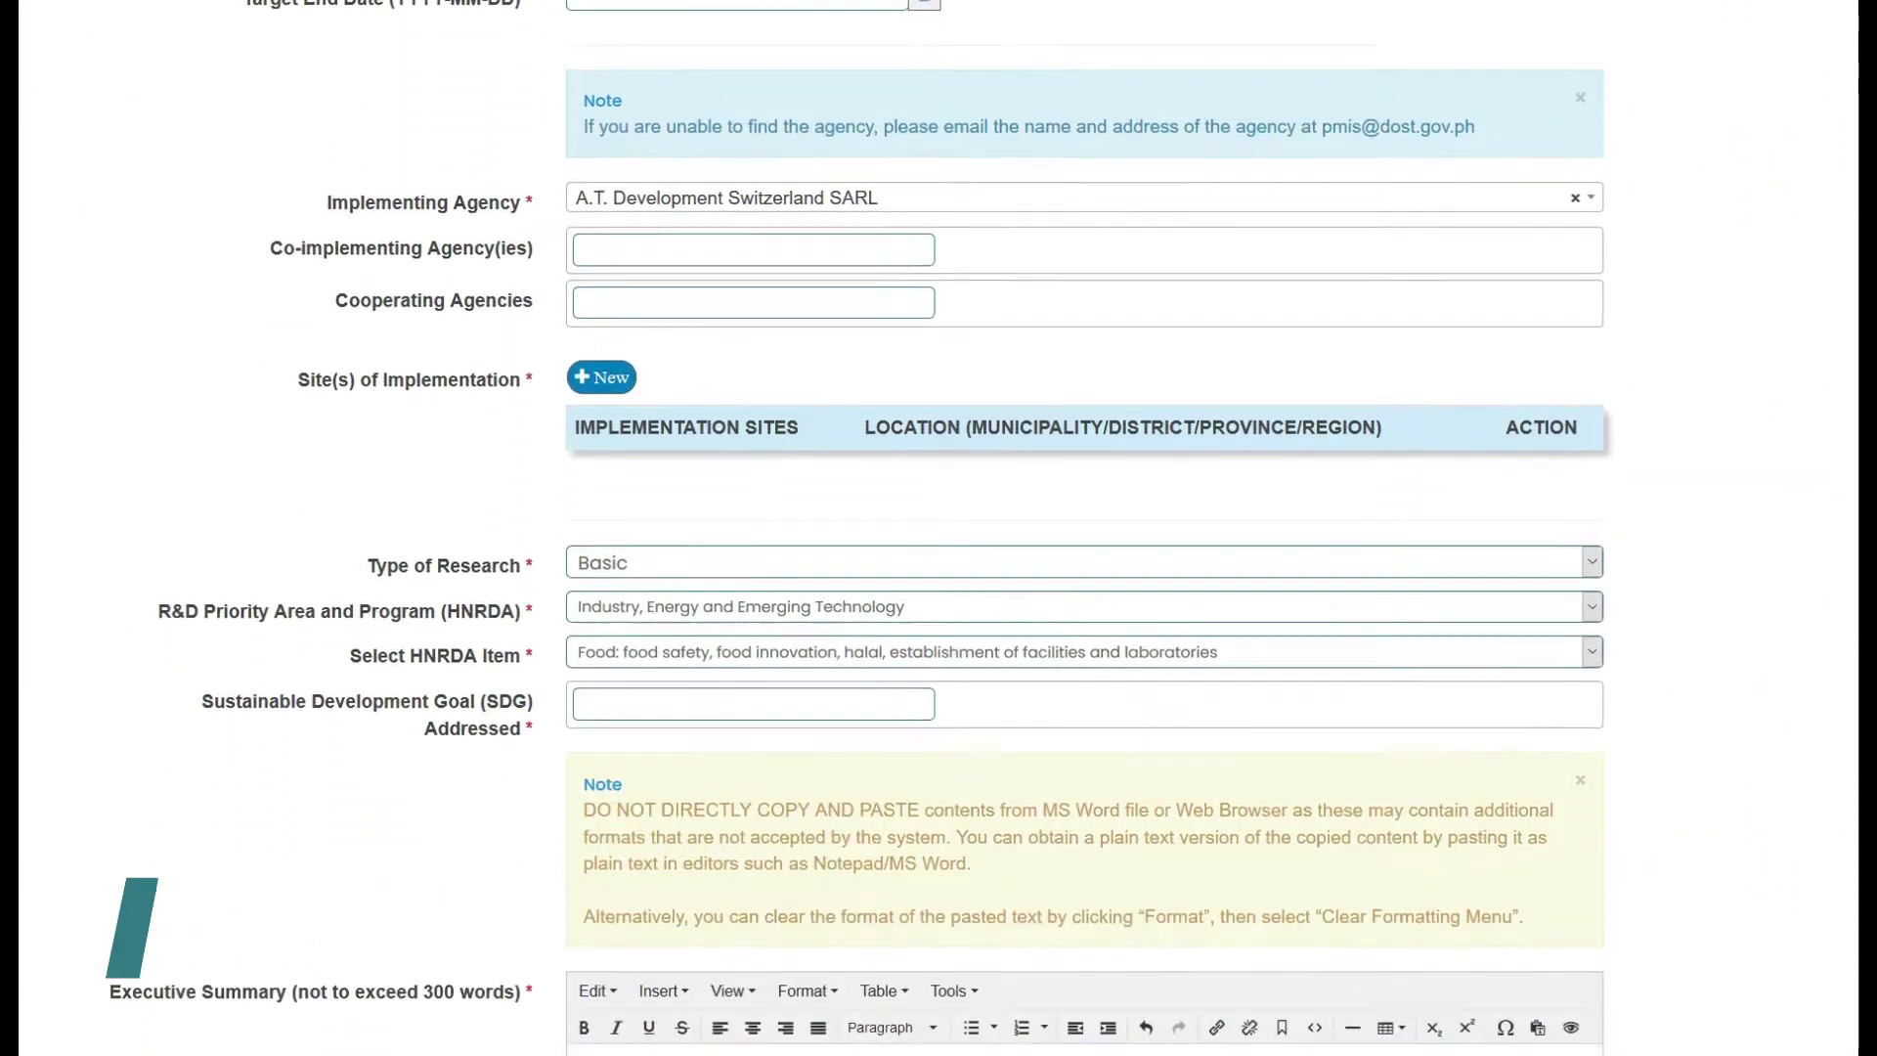
scroll(938, 529, "down", 10)
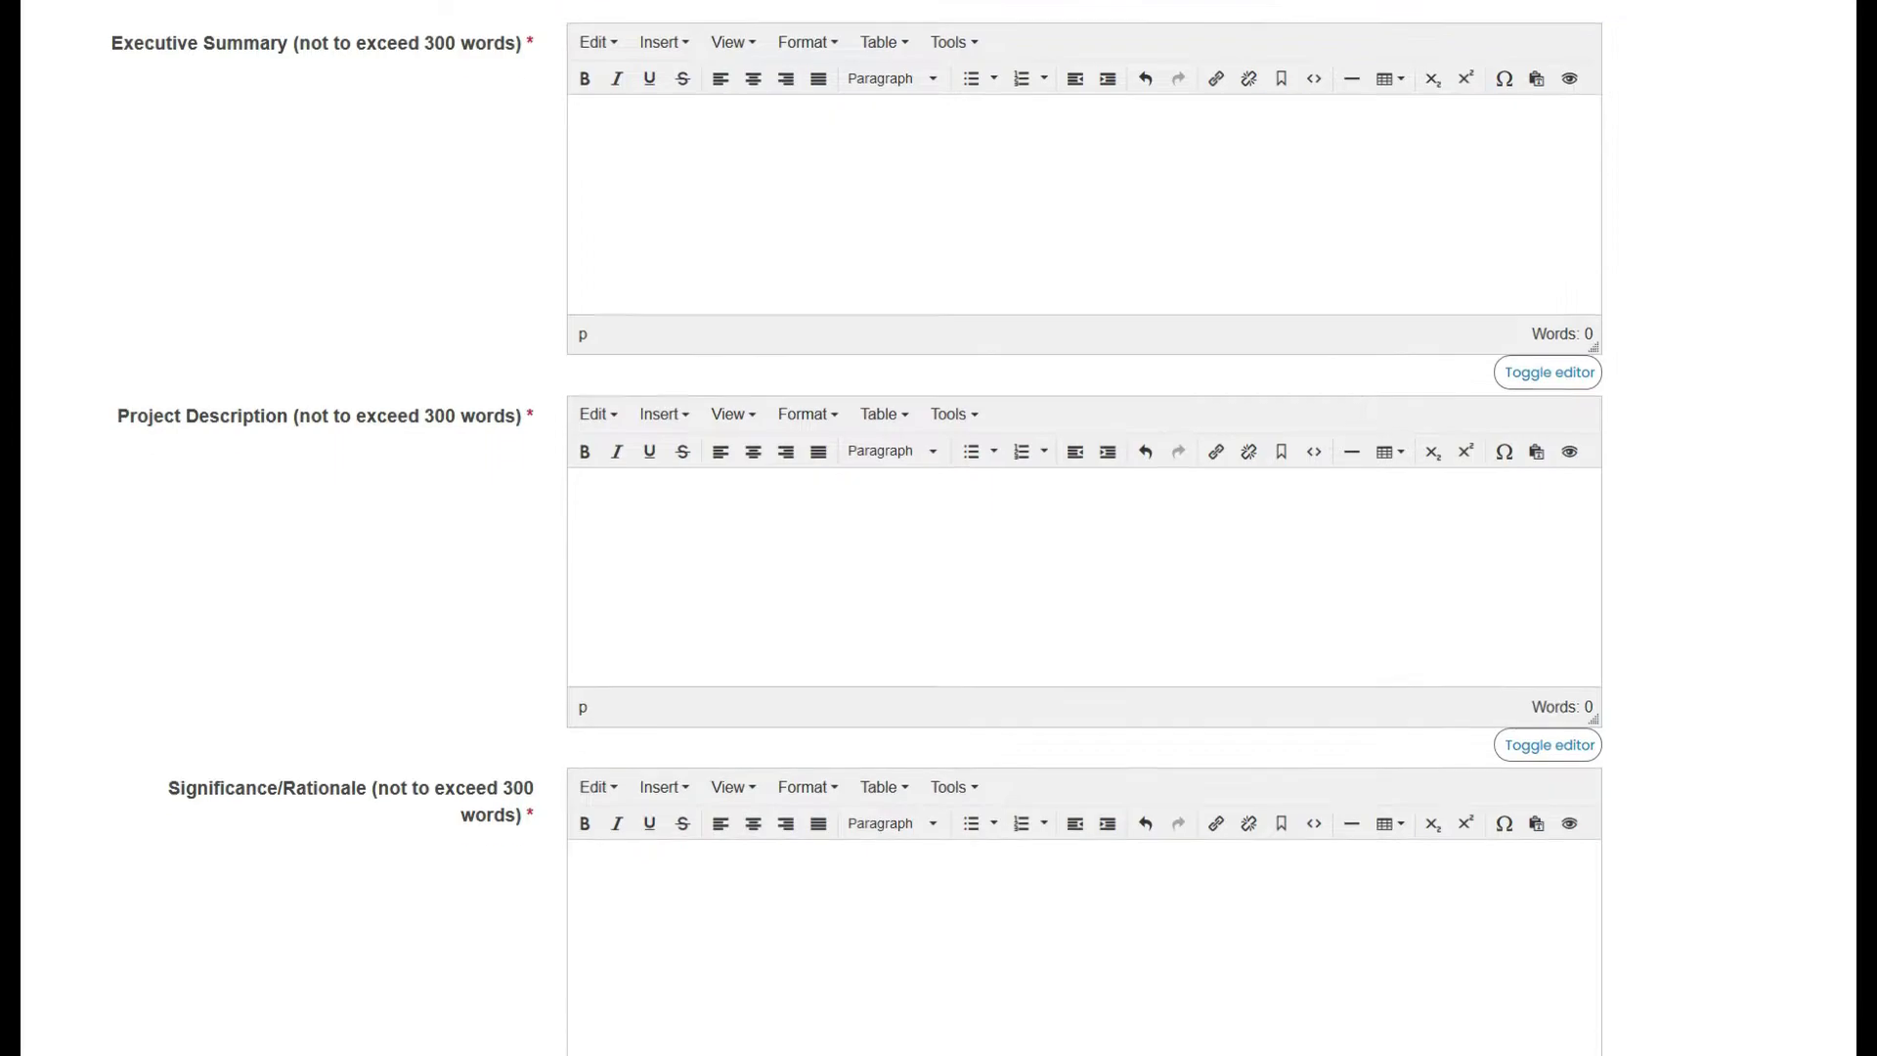
scroll(939, 529, "down", 10)
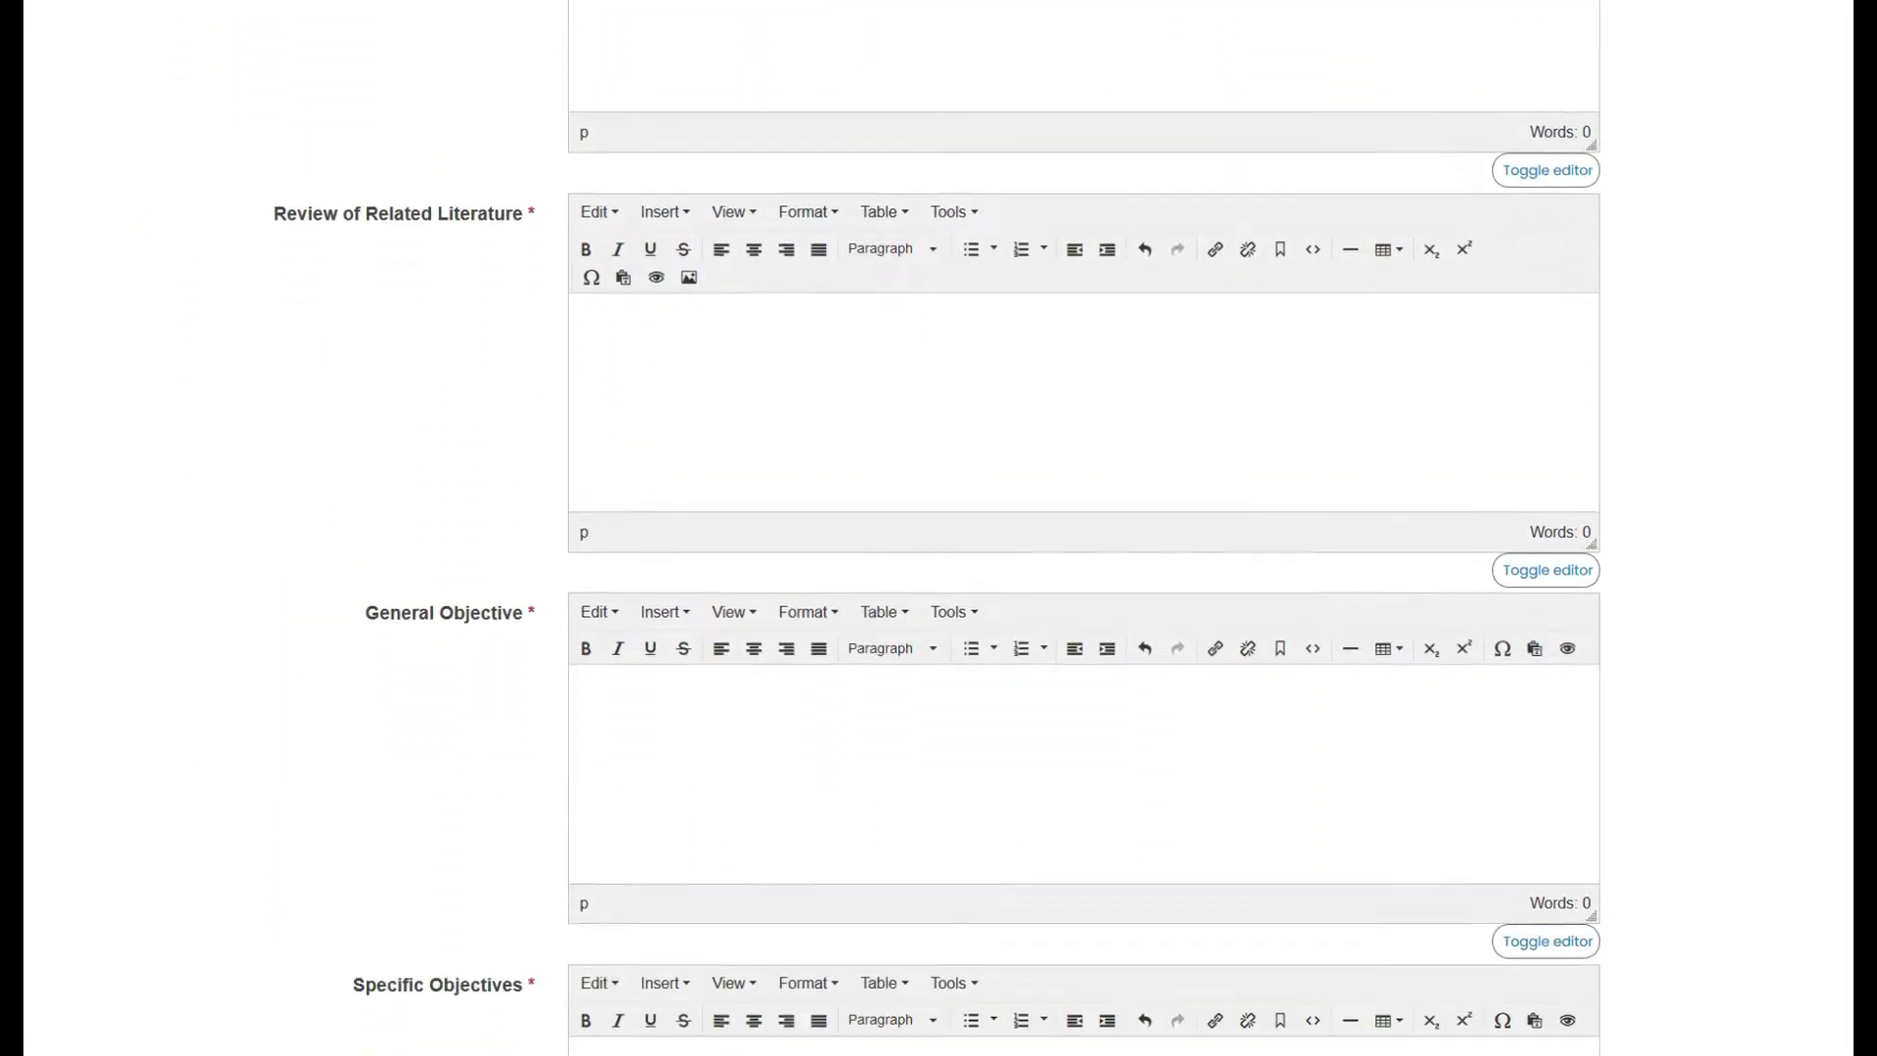
scroll(939, 528, "down", 10)
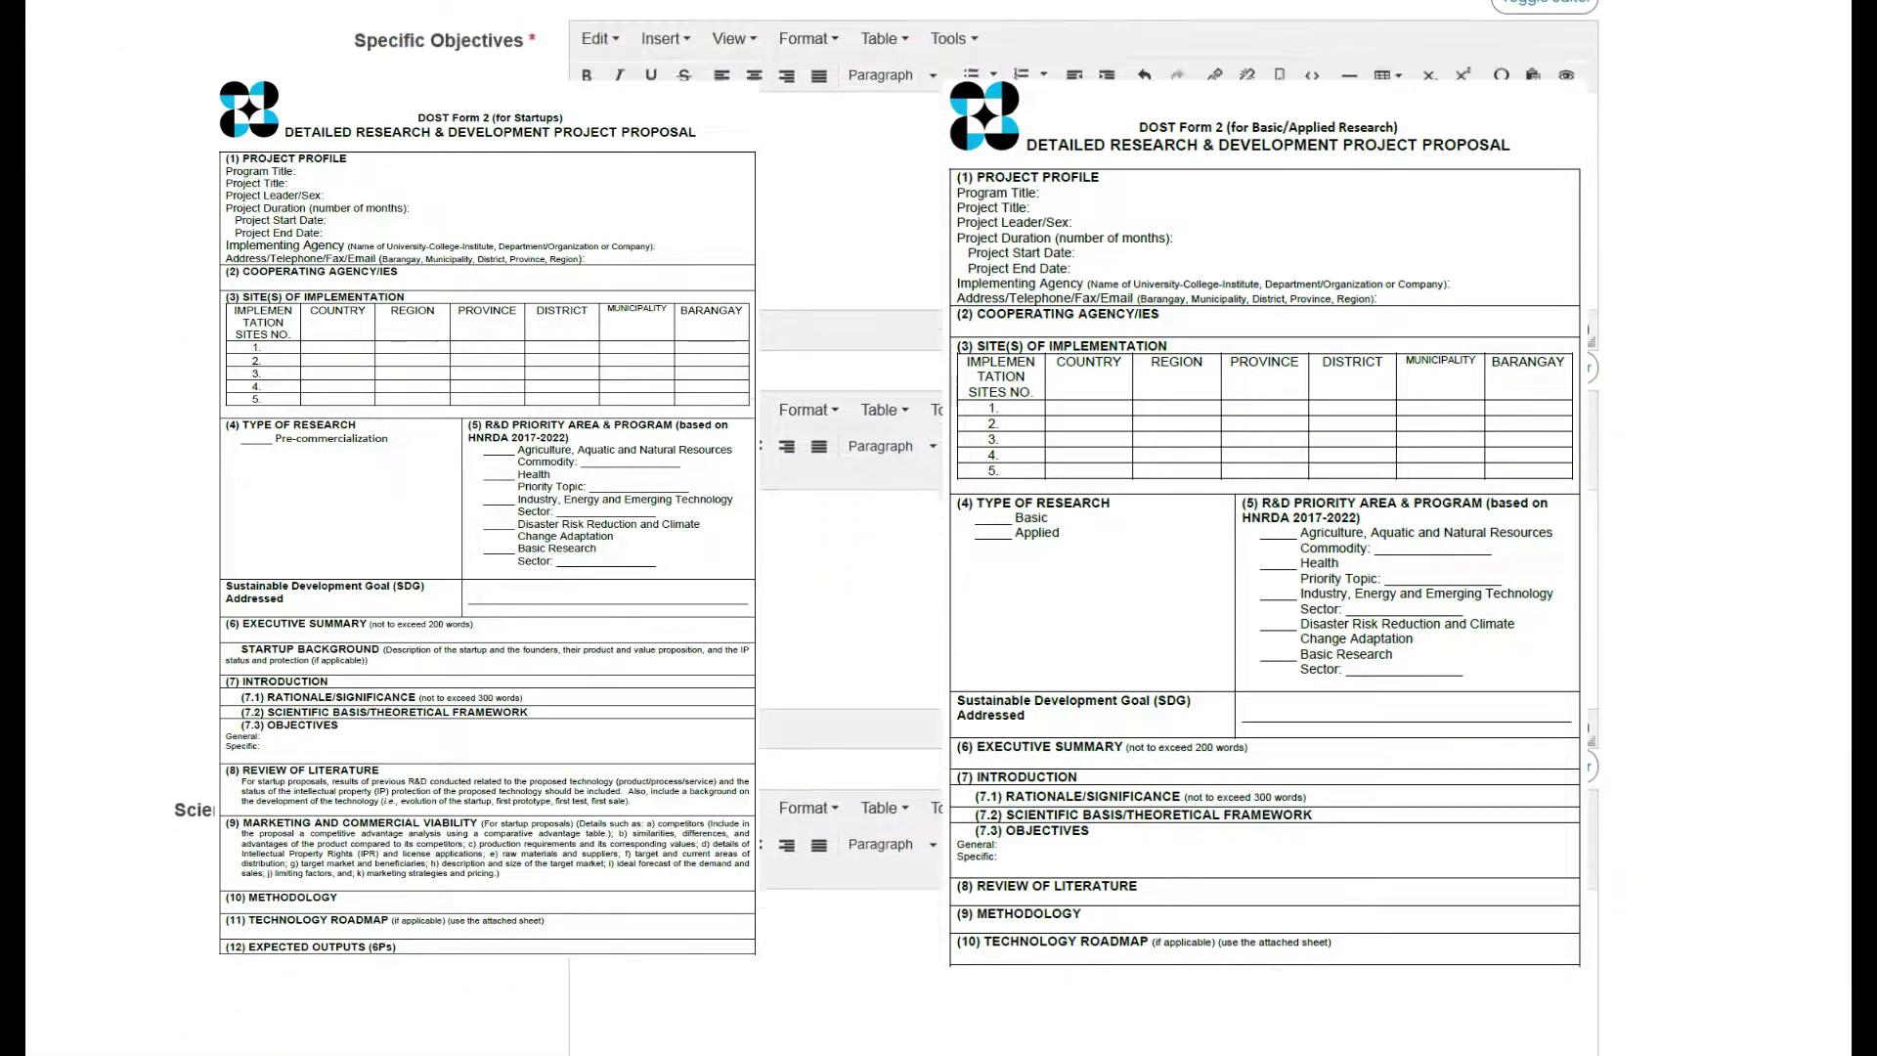
scroll(938, 528, "down", 10)
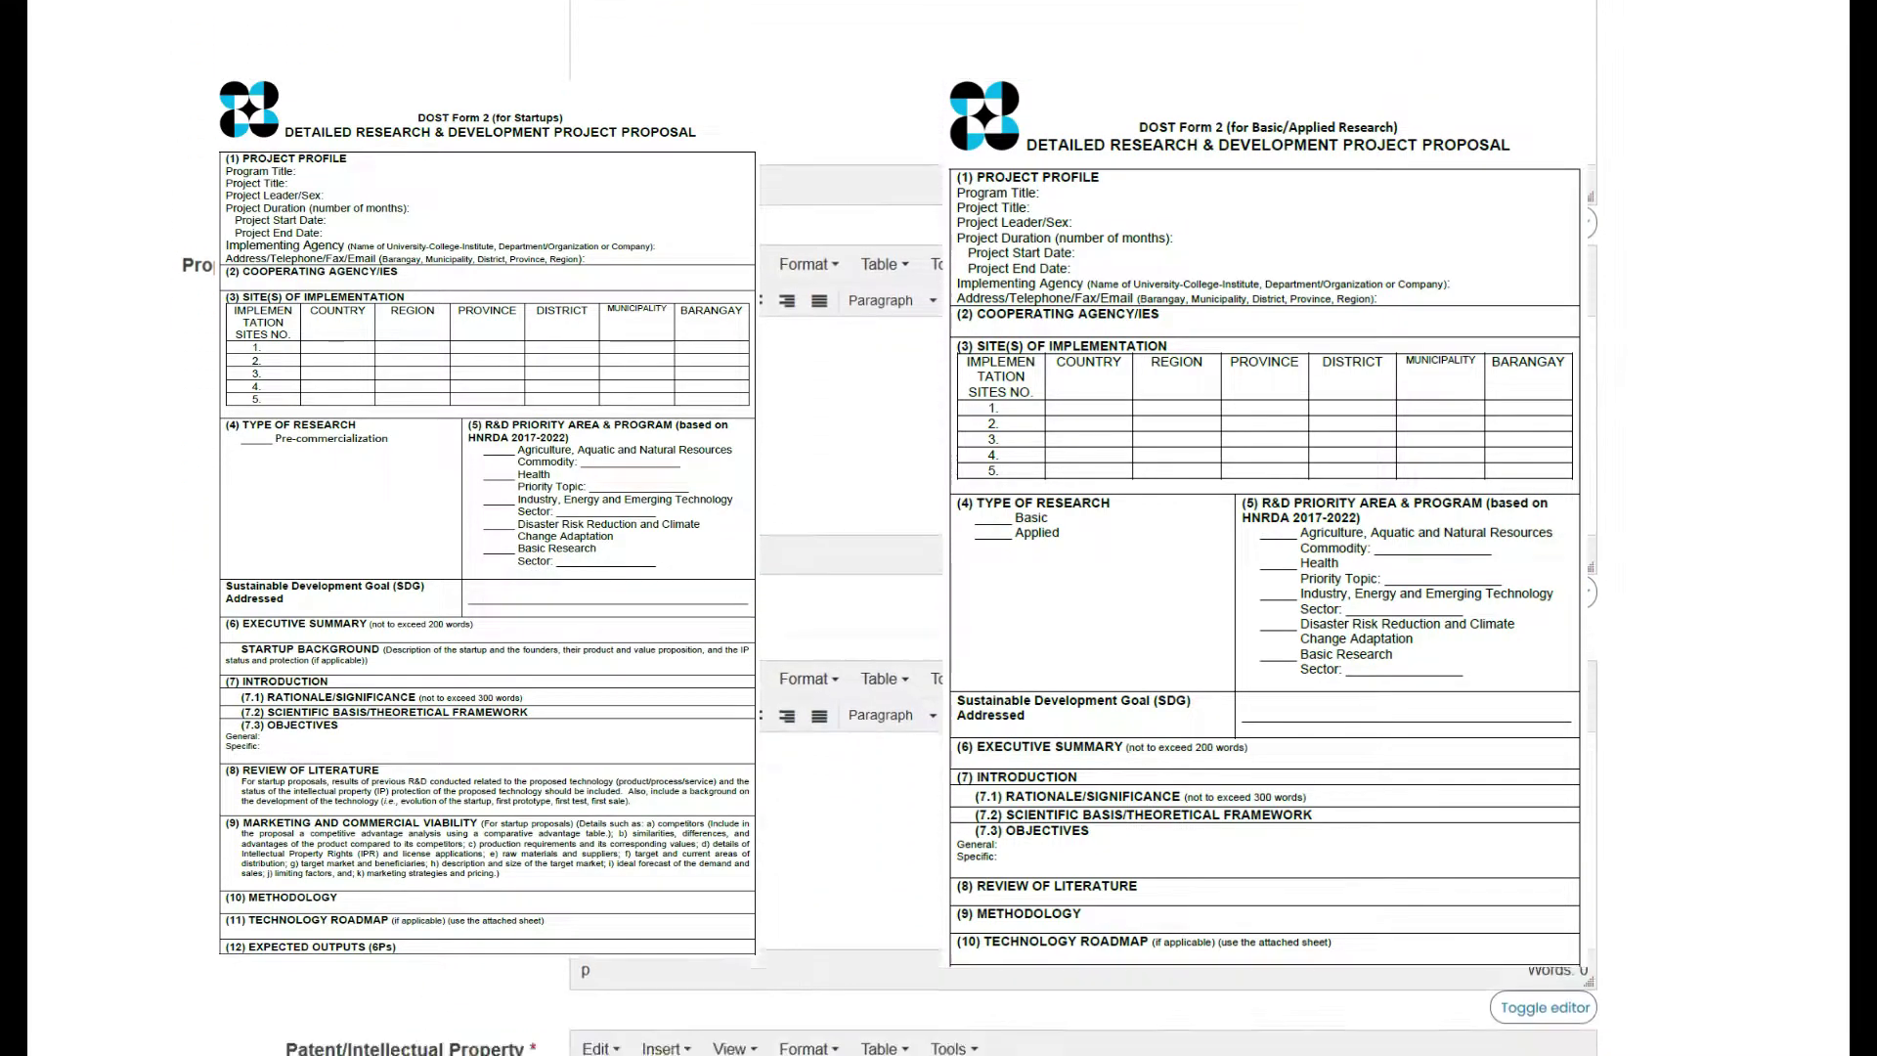
scroll(939, 529, "down", 10)
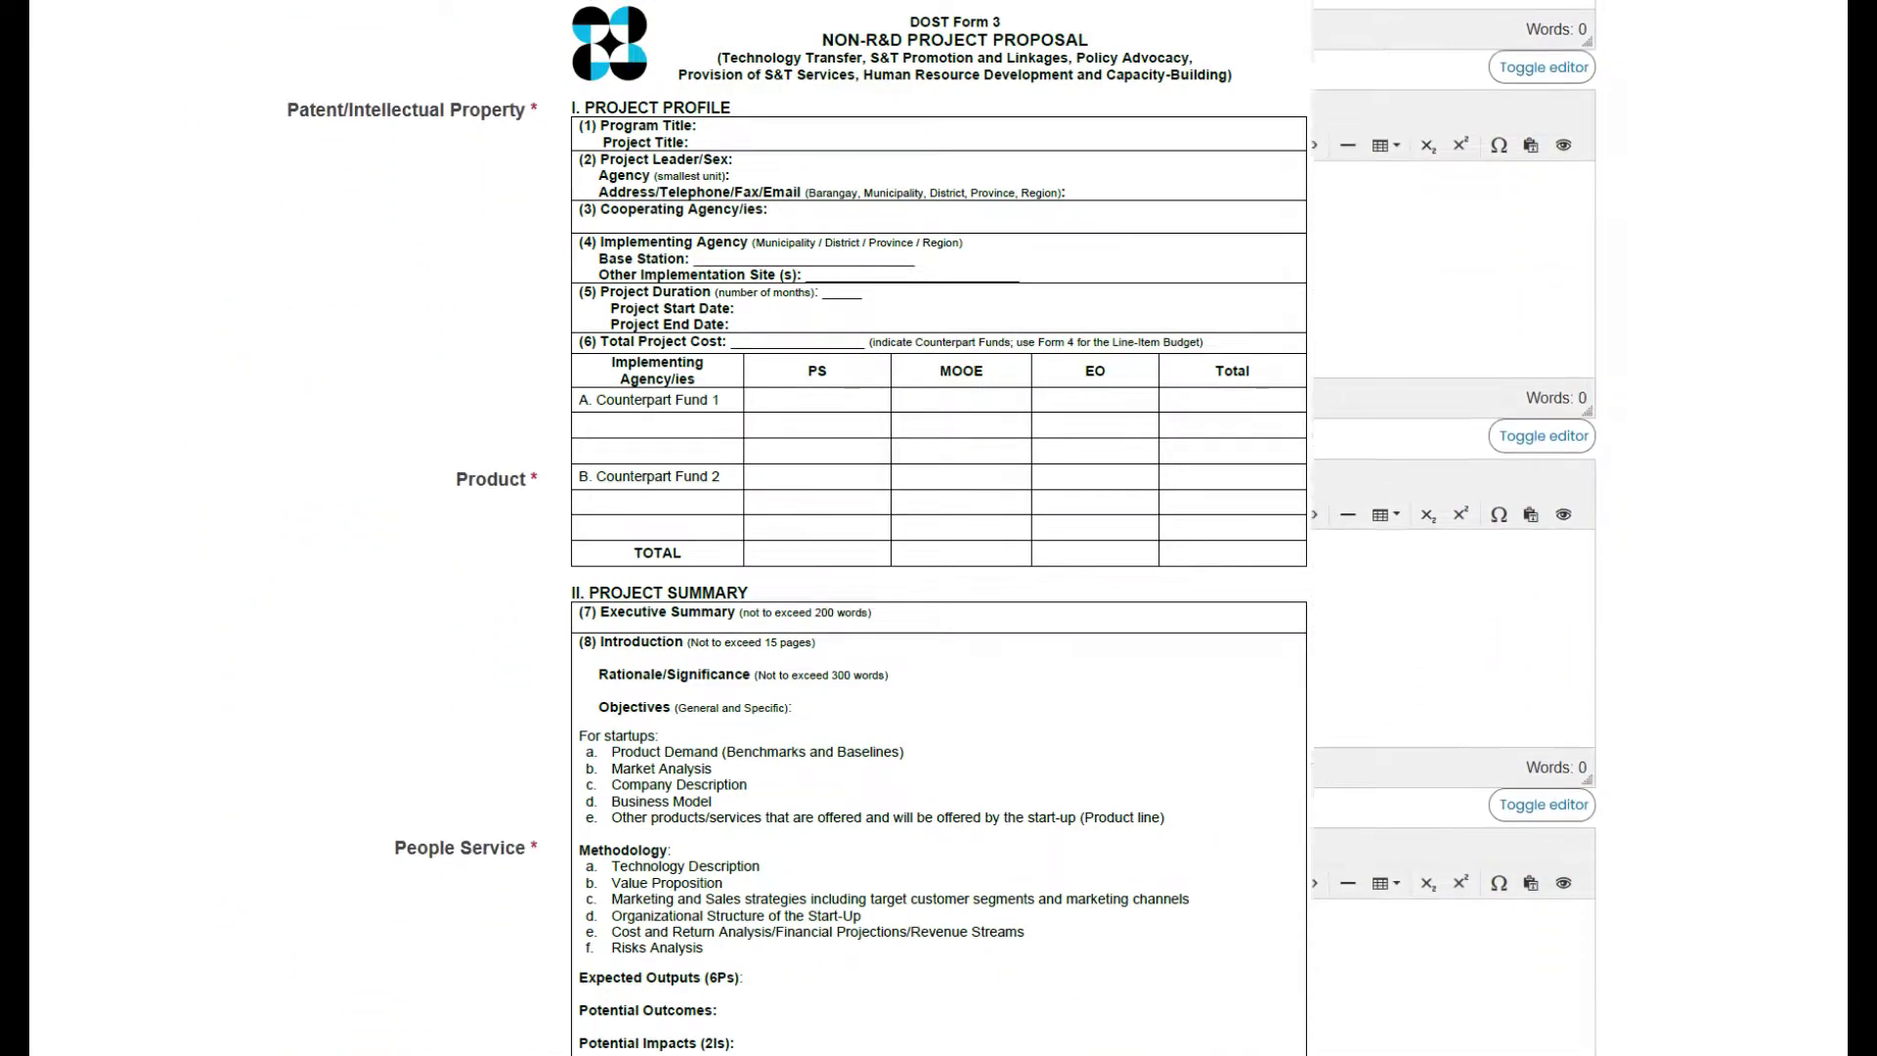
scroll(938, 529, "down", 10)
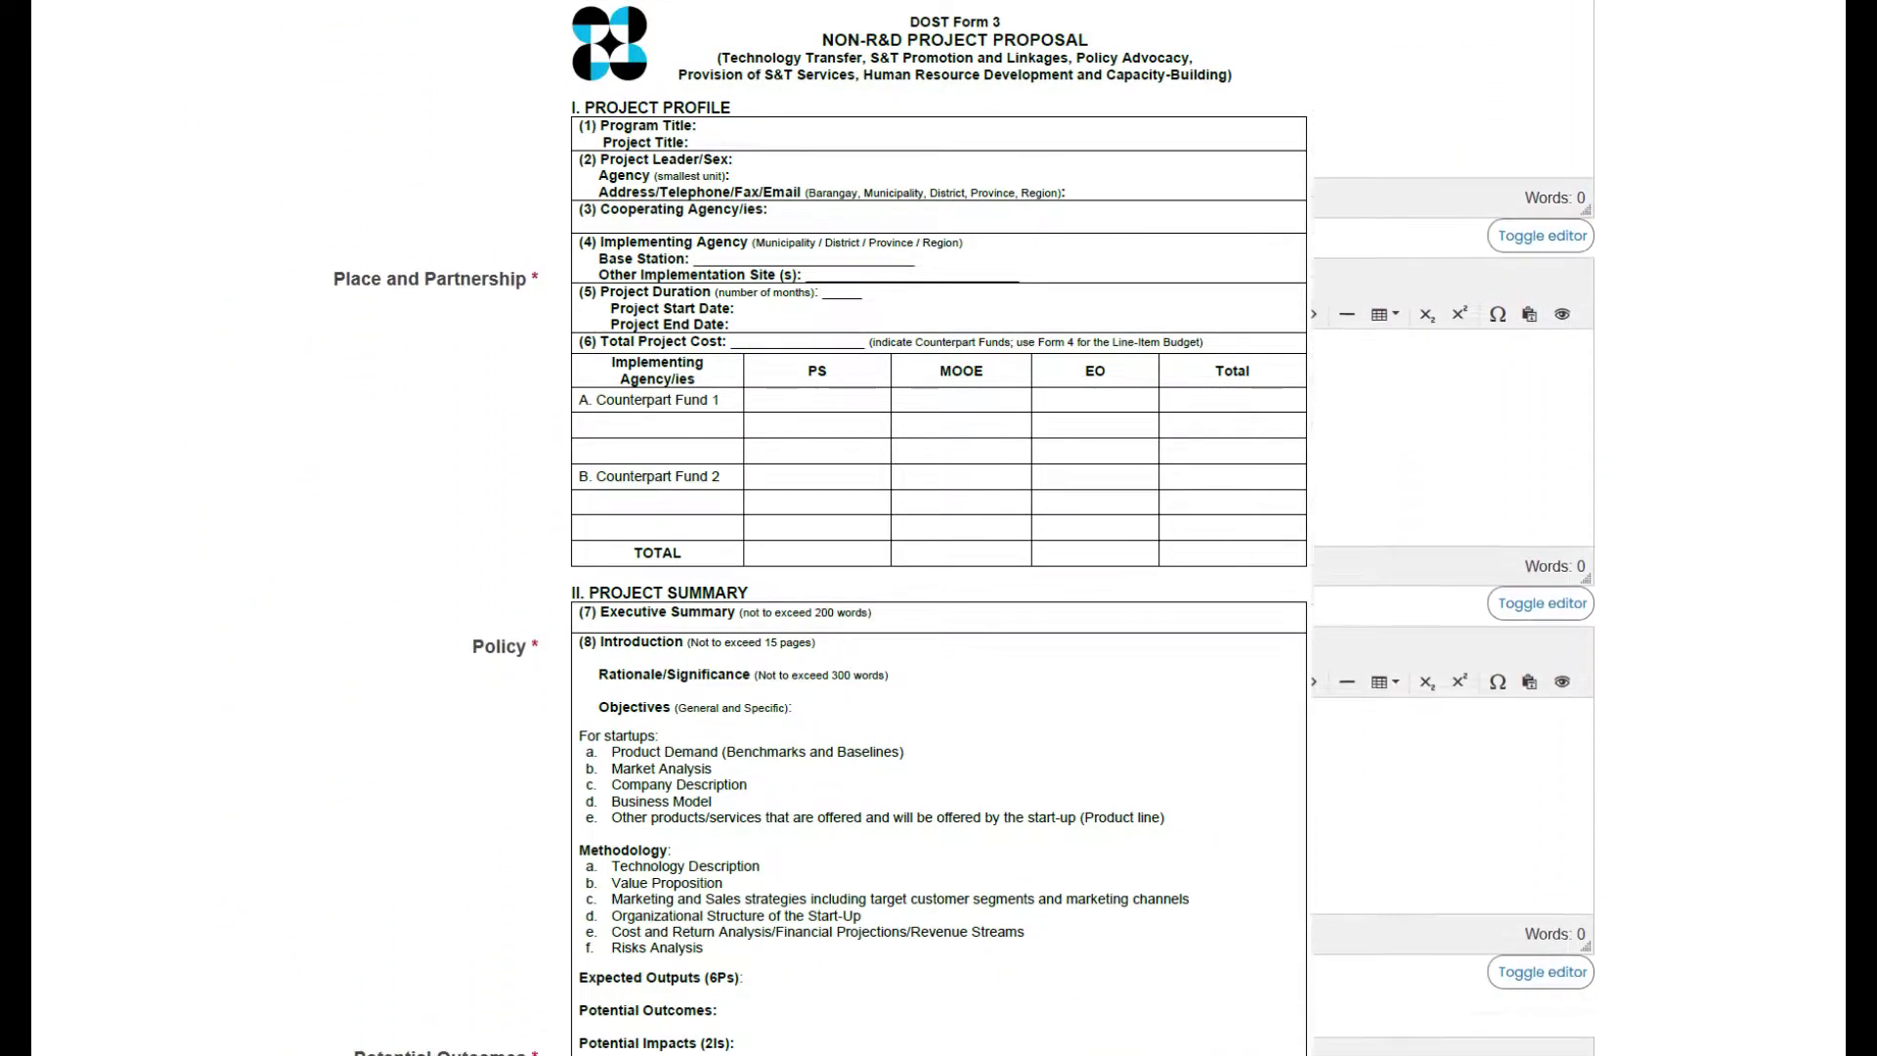
scroll(939, 528, "down", 5)
scroll(939, 529, "down", 5)
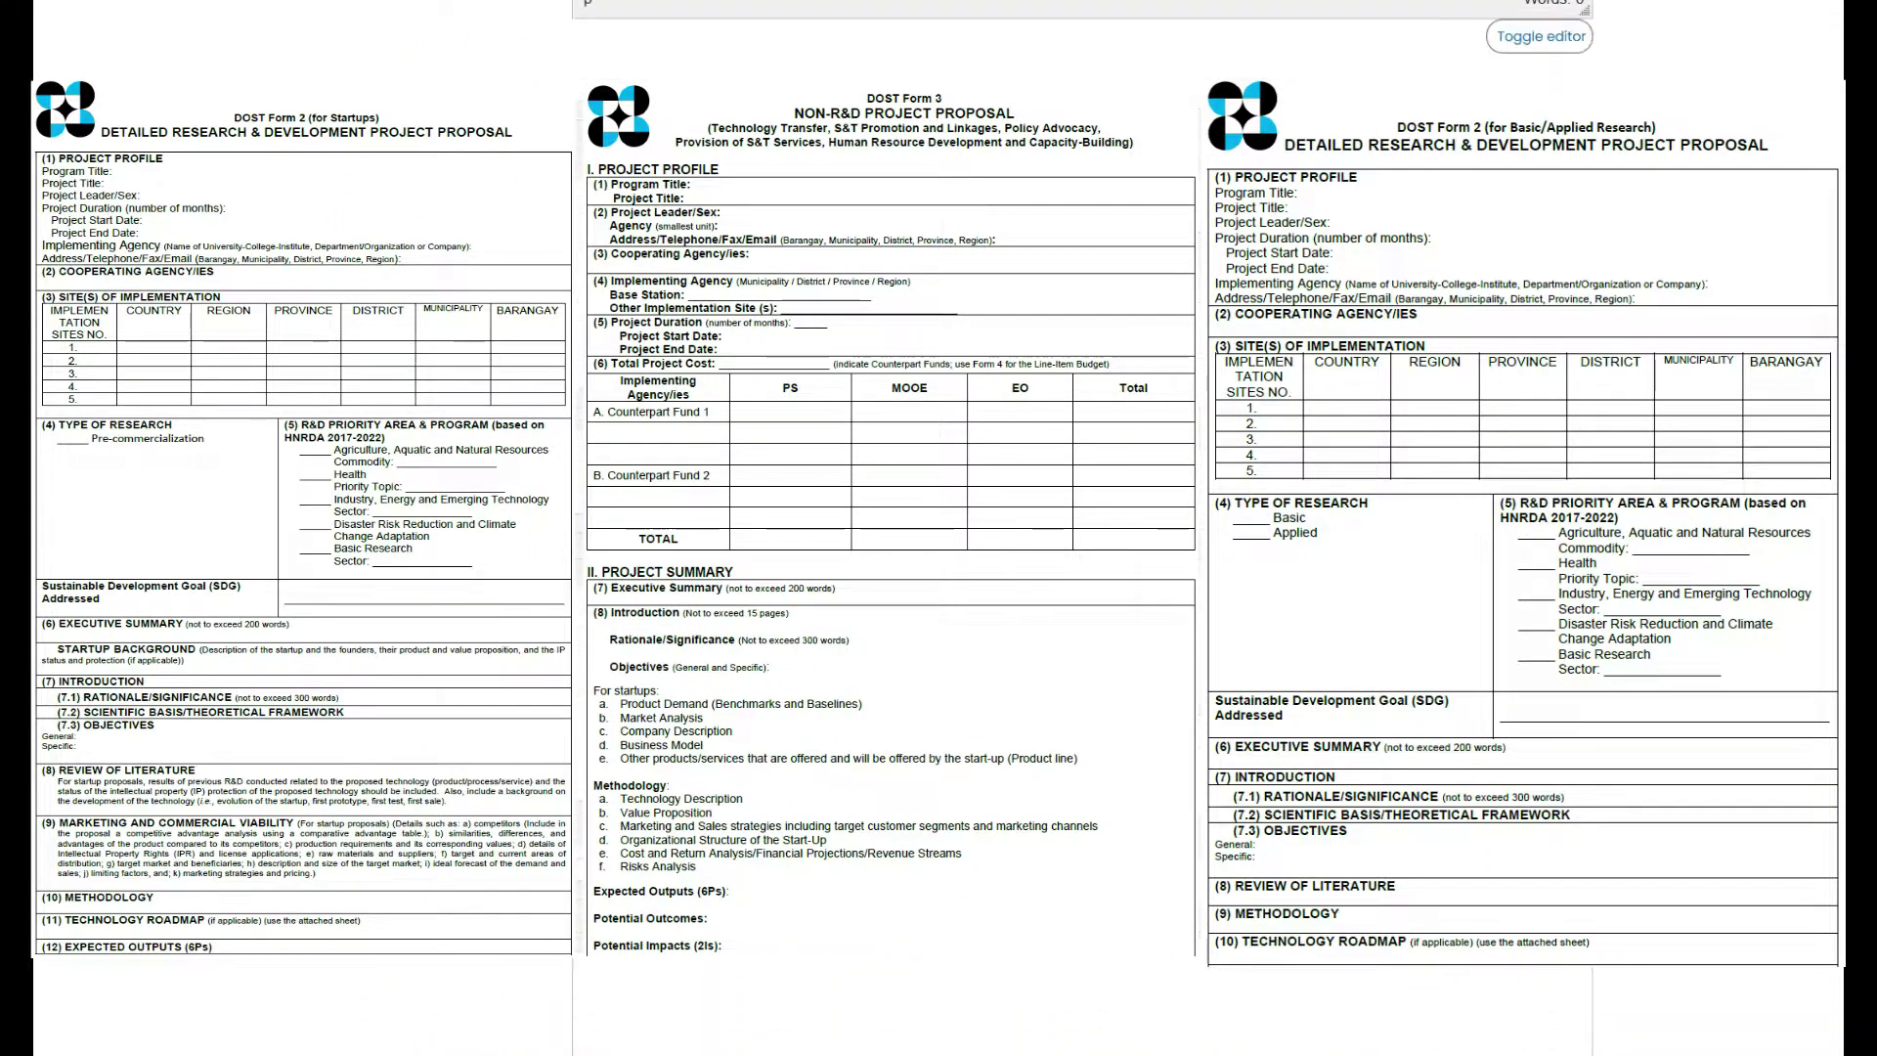
scroll(939, 528, "down", 5)
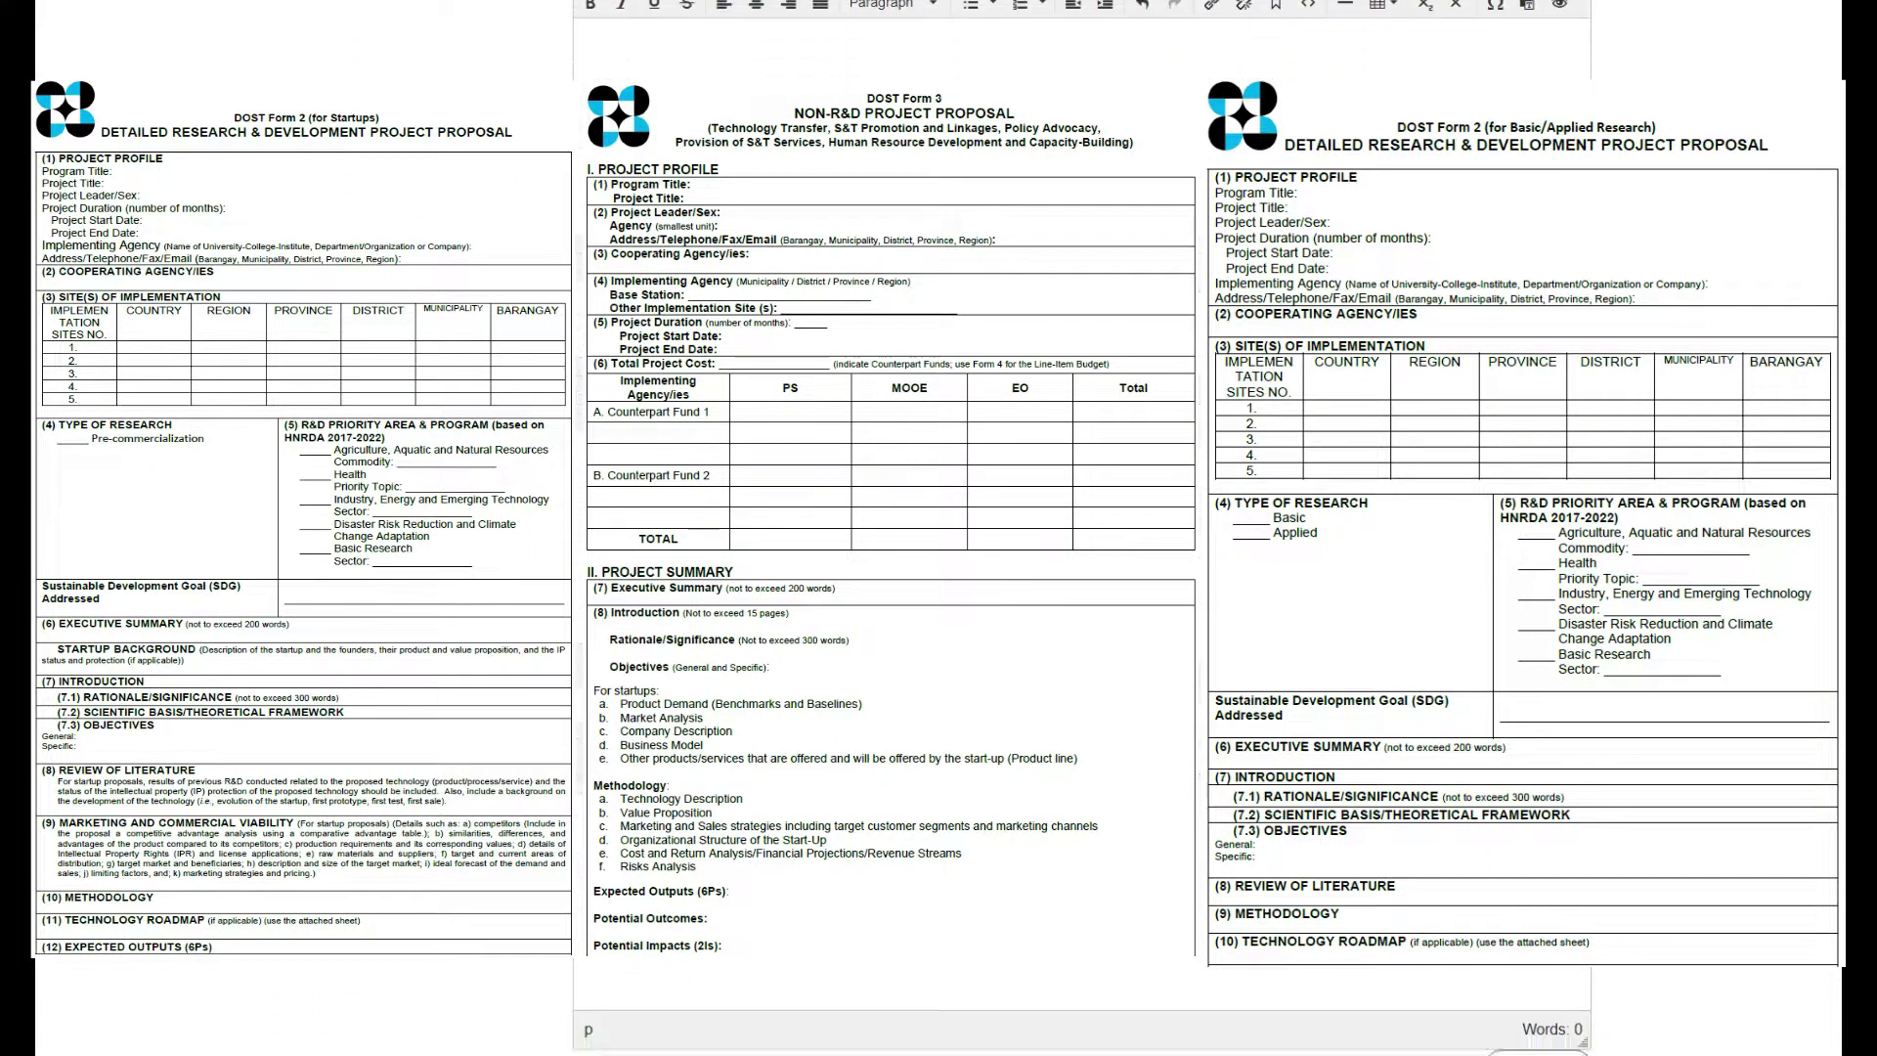
scroll(938, 528, "down", 10)
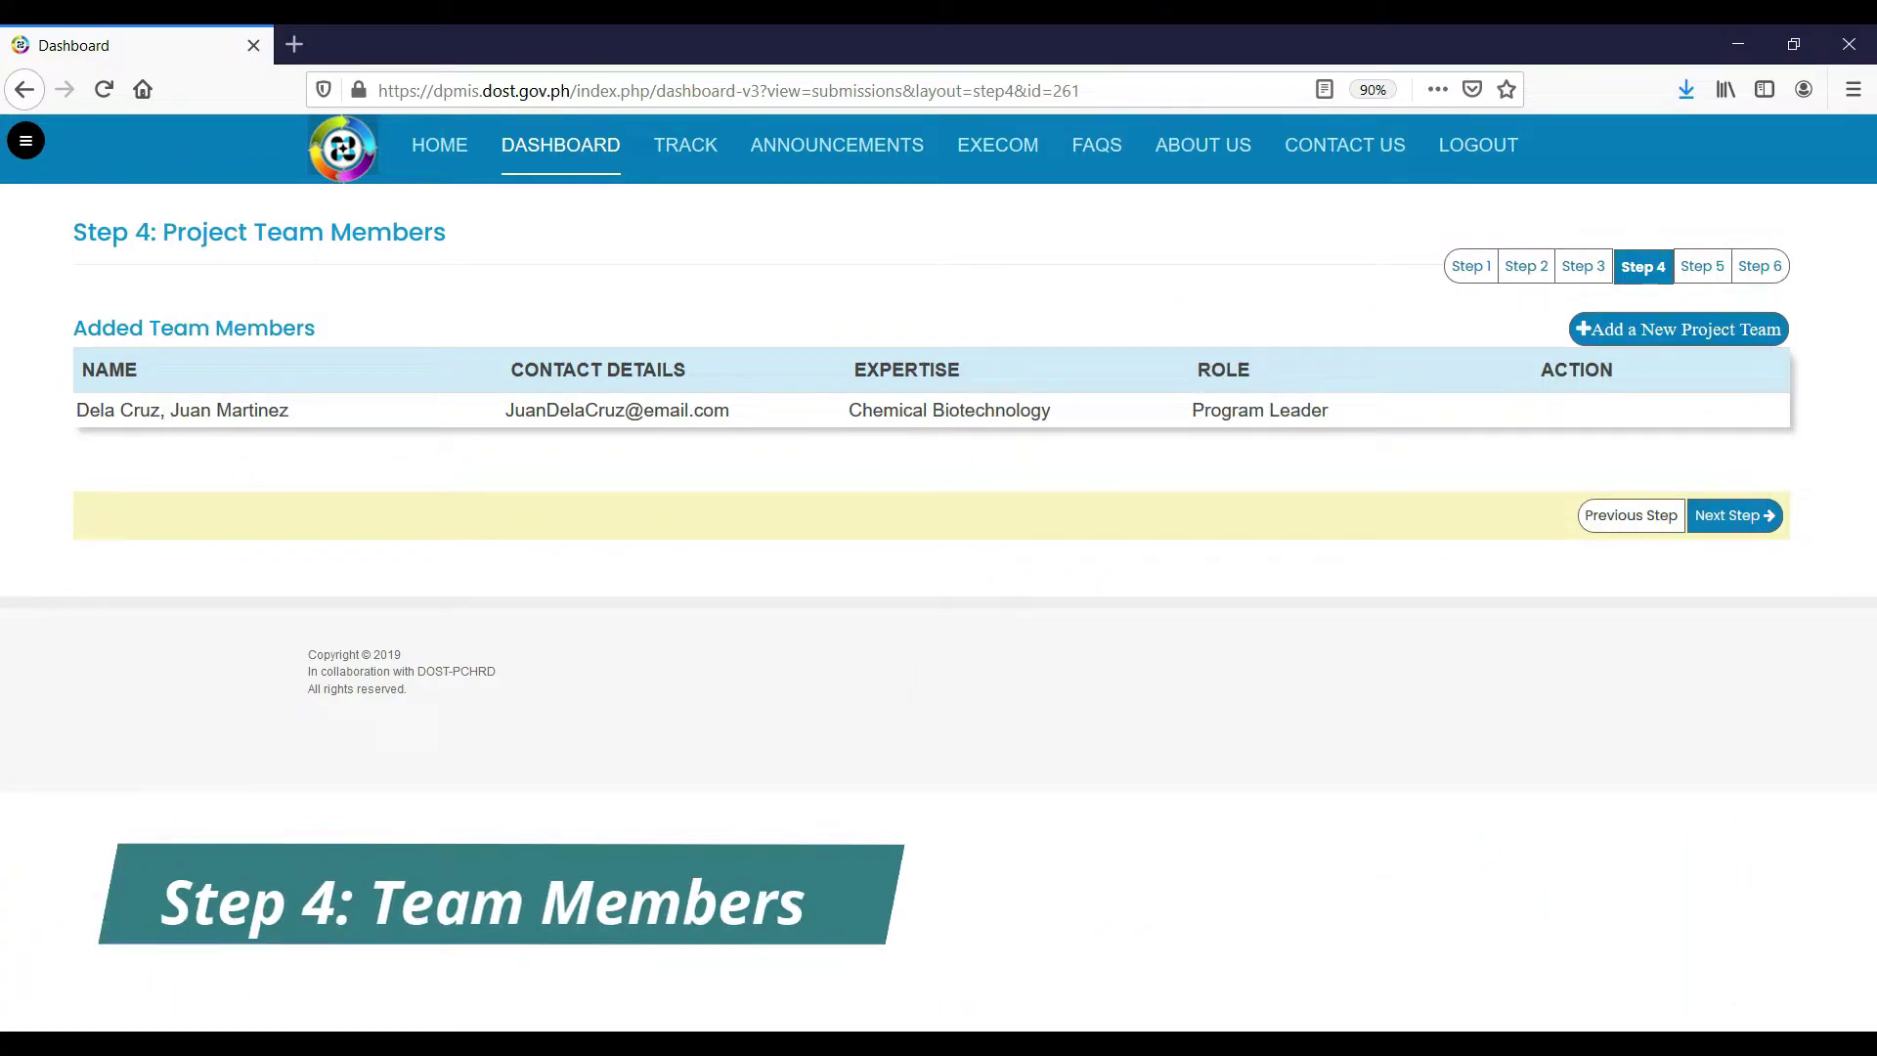
- Start a new project team member entry and enter the member's Researcher ID
left_click(1675, 336)
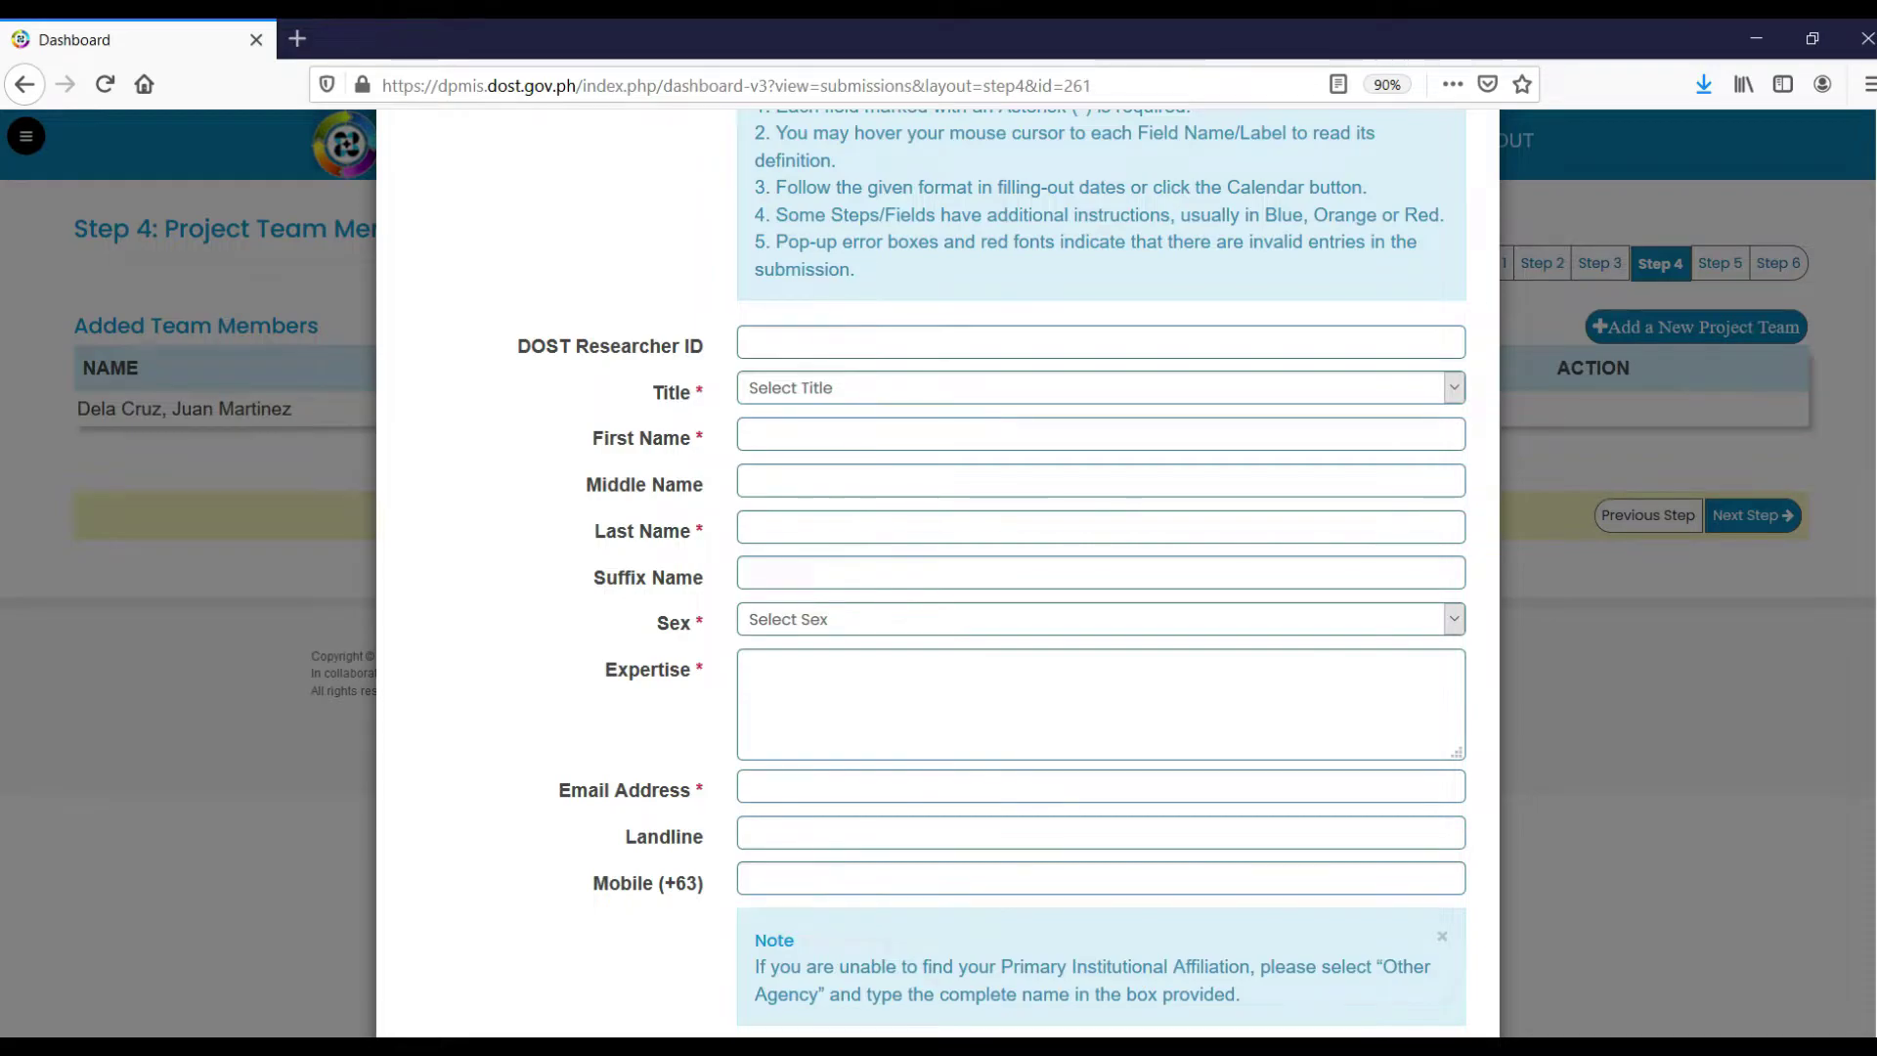
type("2019-15")
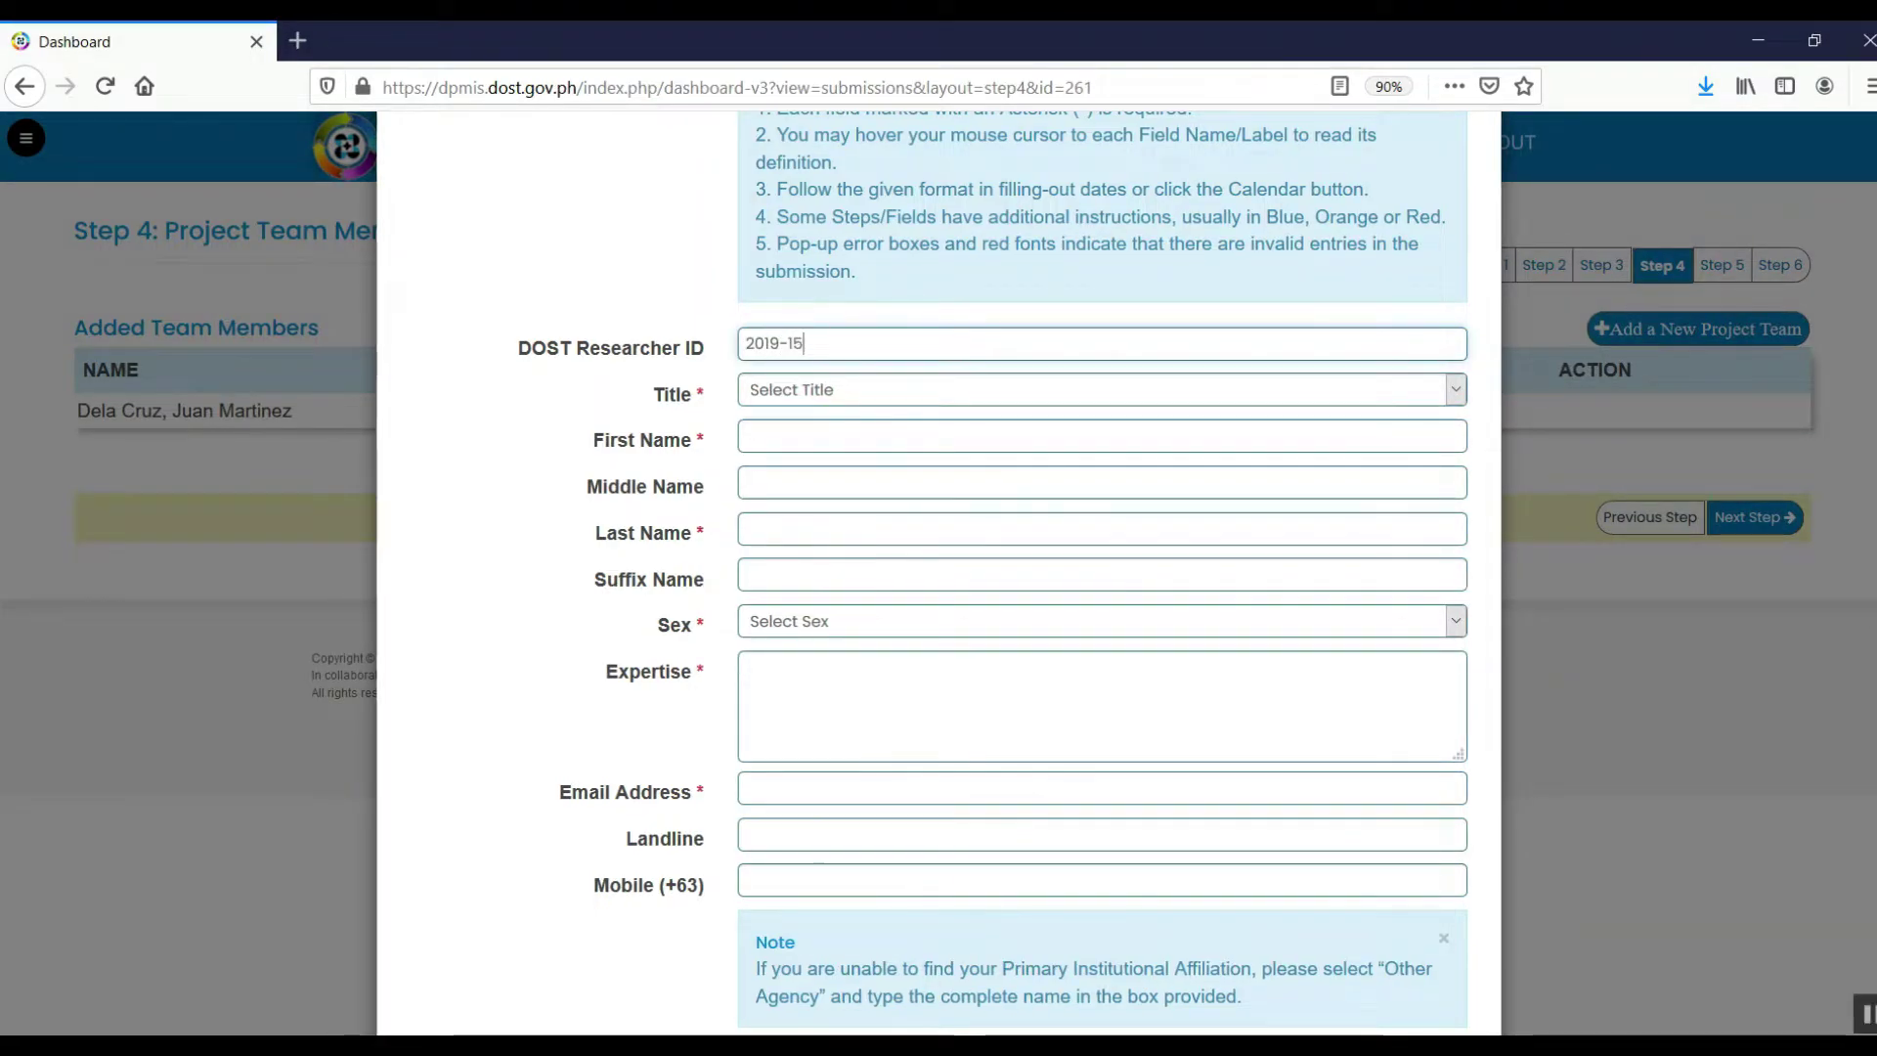
type("66")
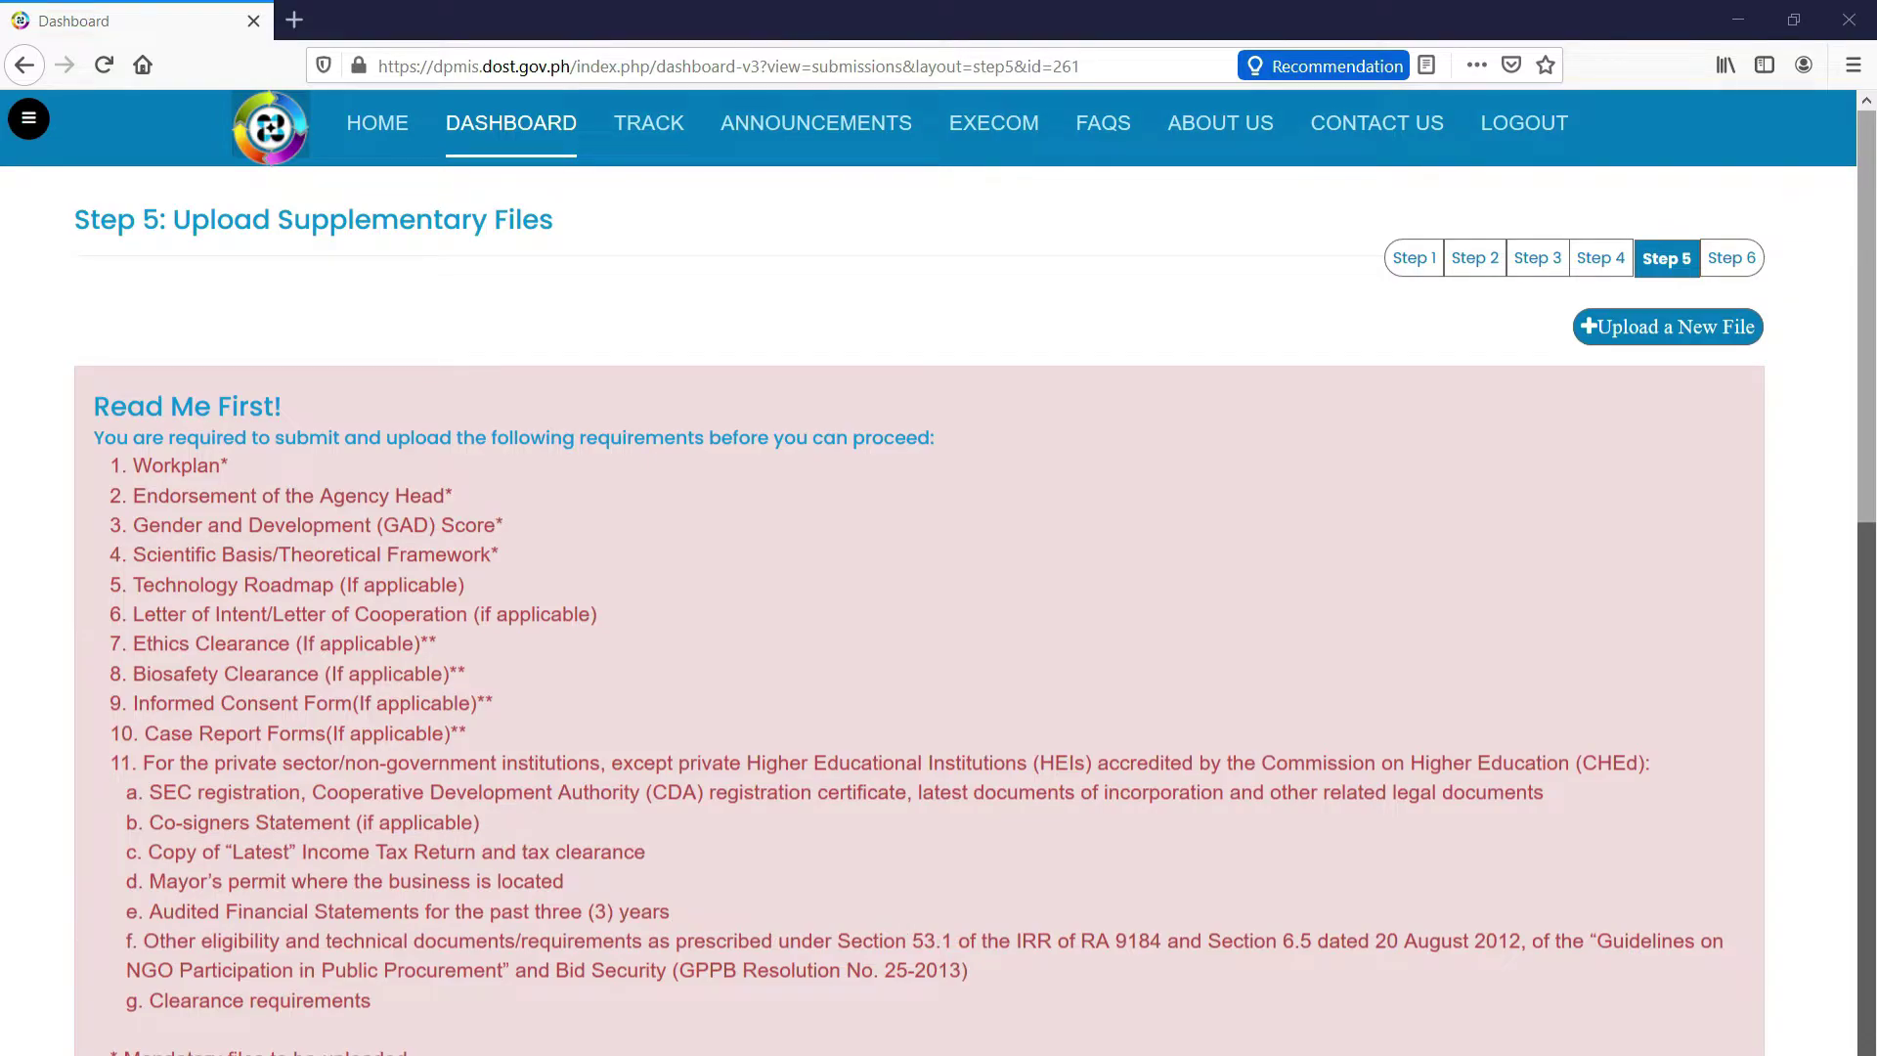
- Begin a supplementary file upload, dismiss the file type list, then submit the proposal
left_click(1667, 328)
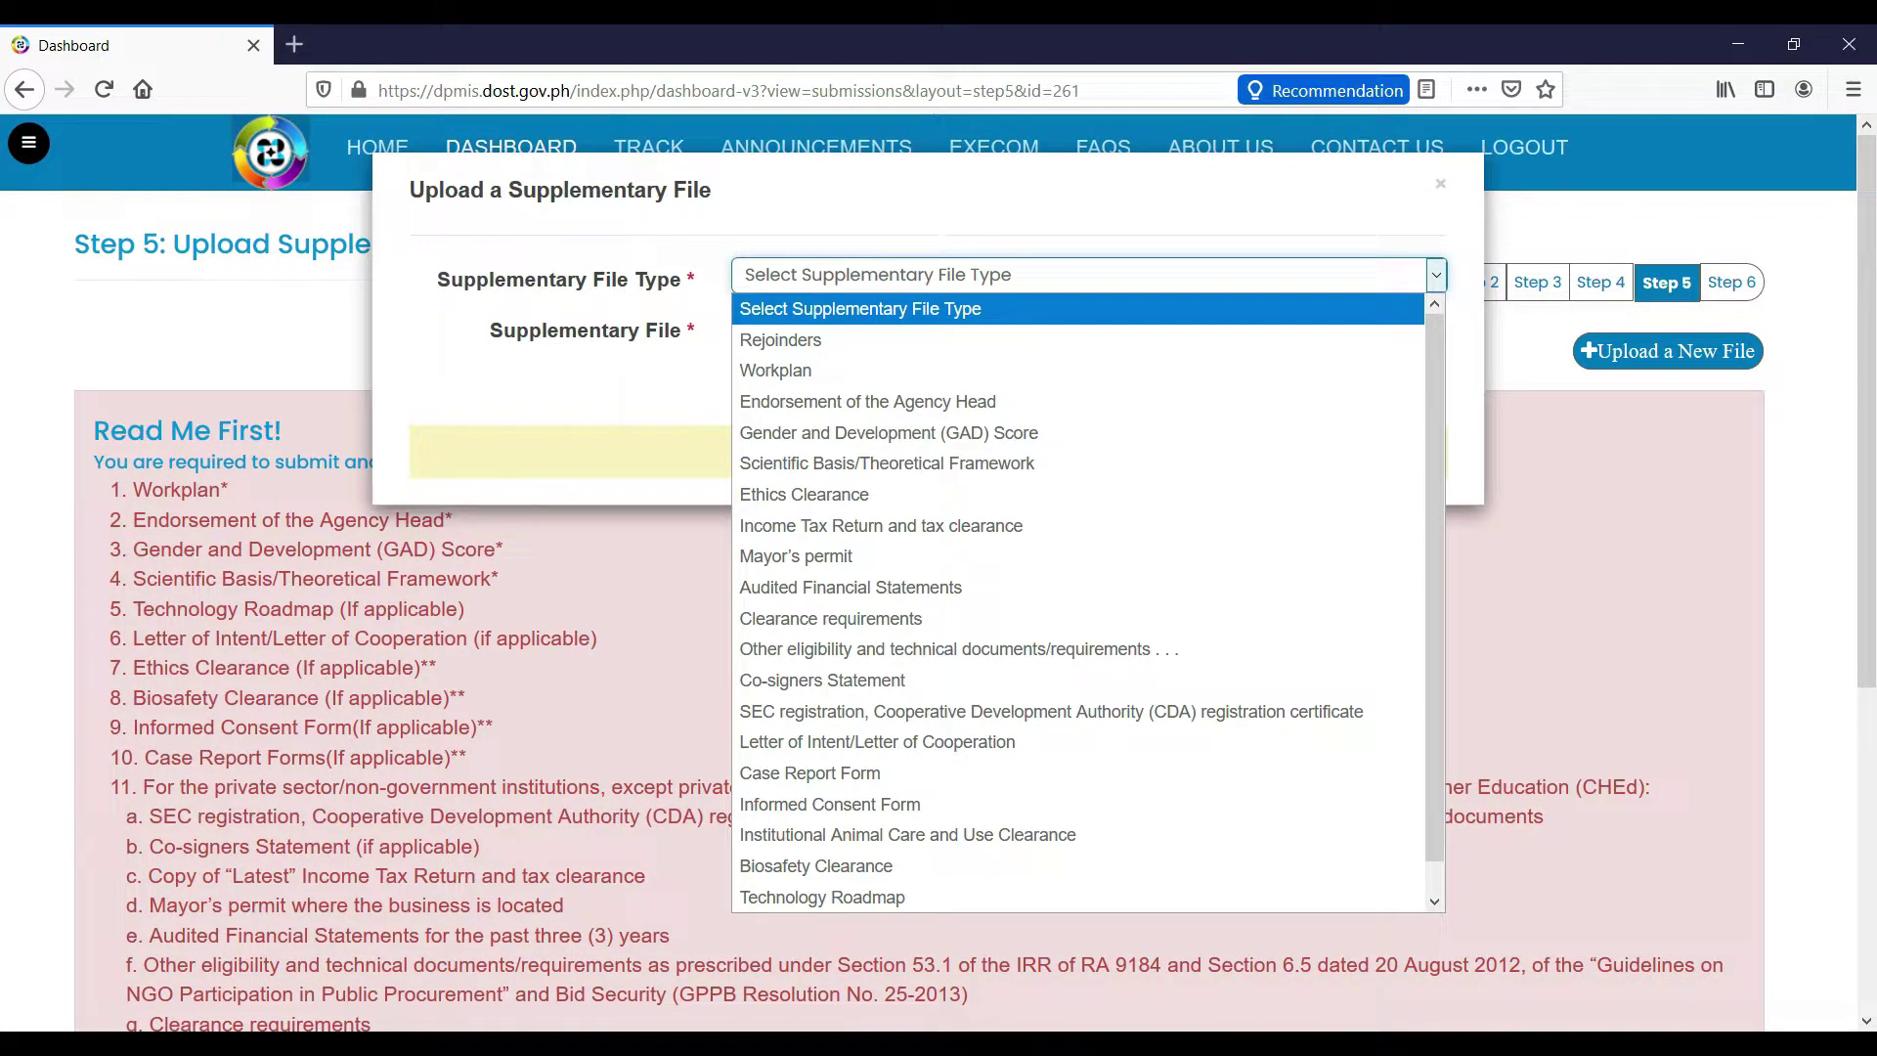
key("Escape")
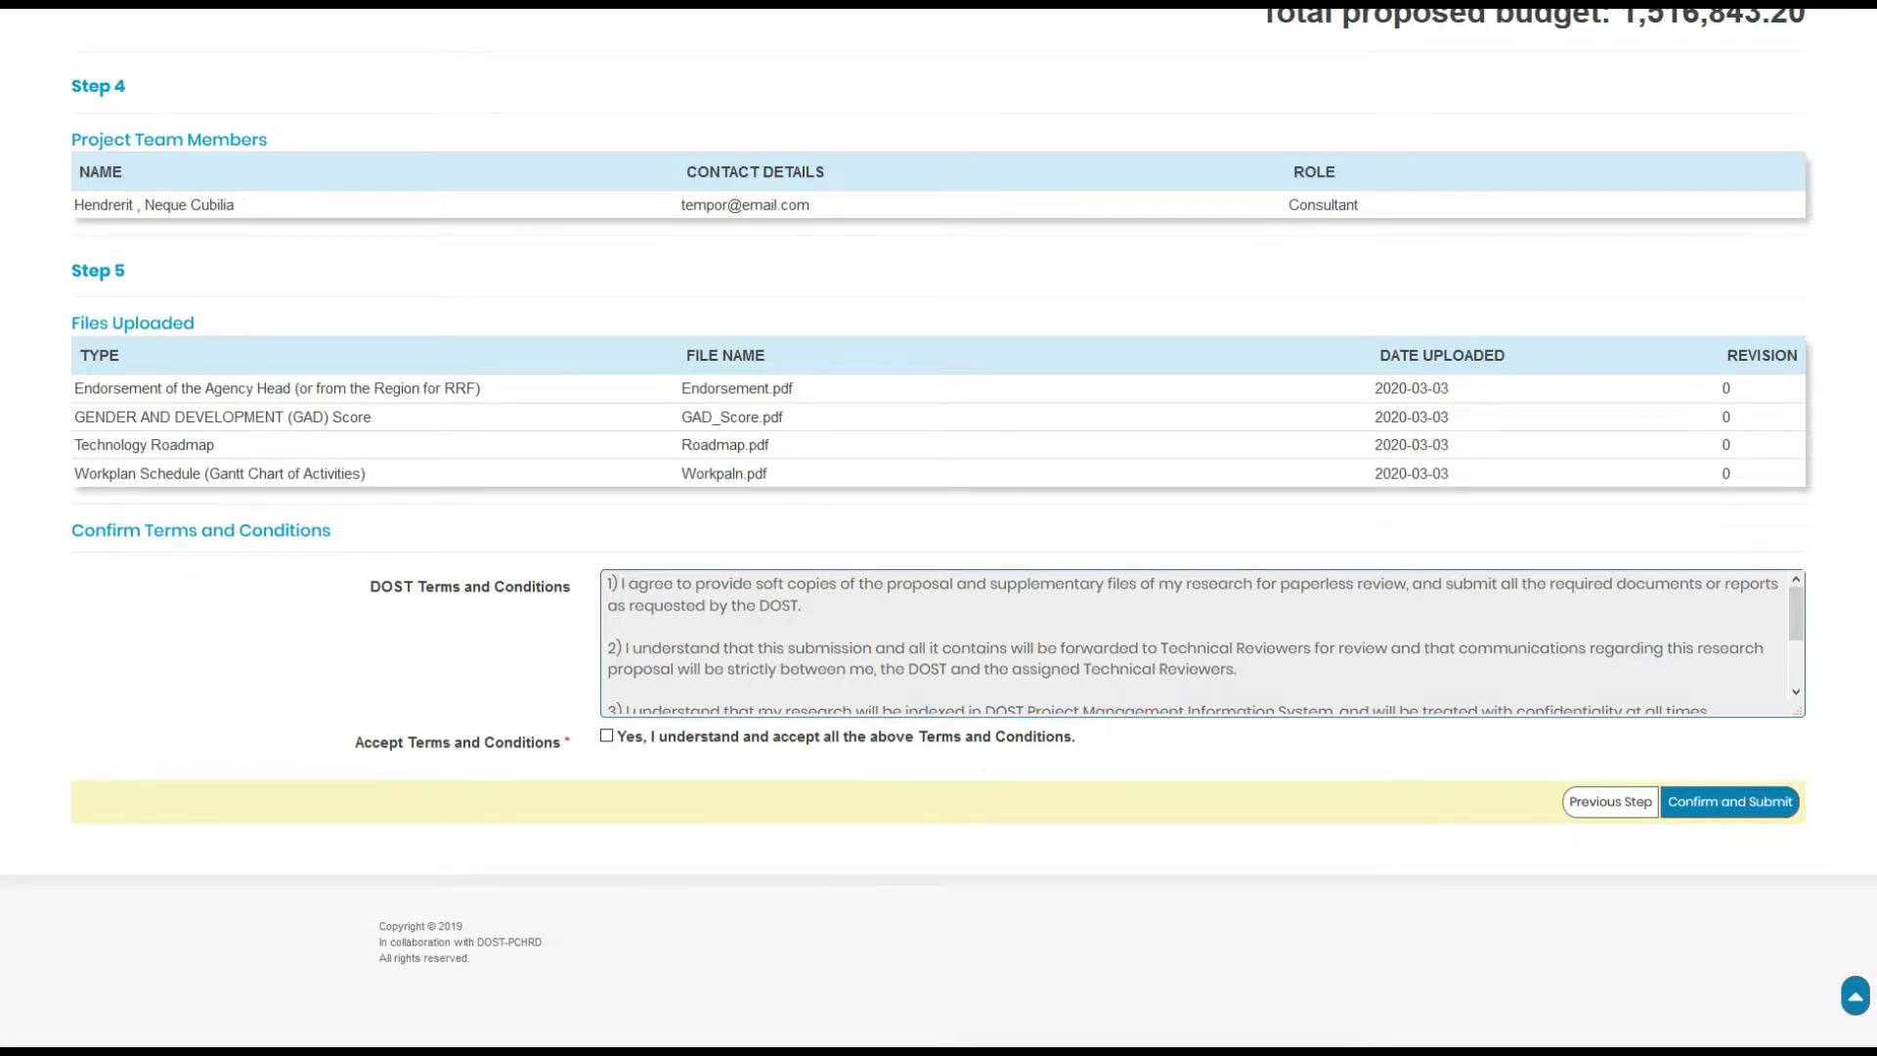
left_click(1720, 802)
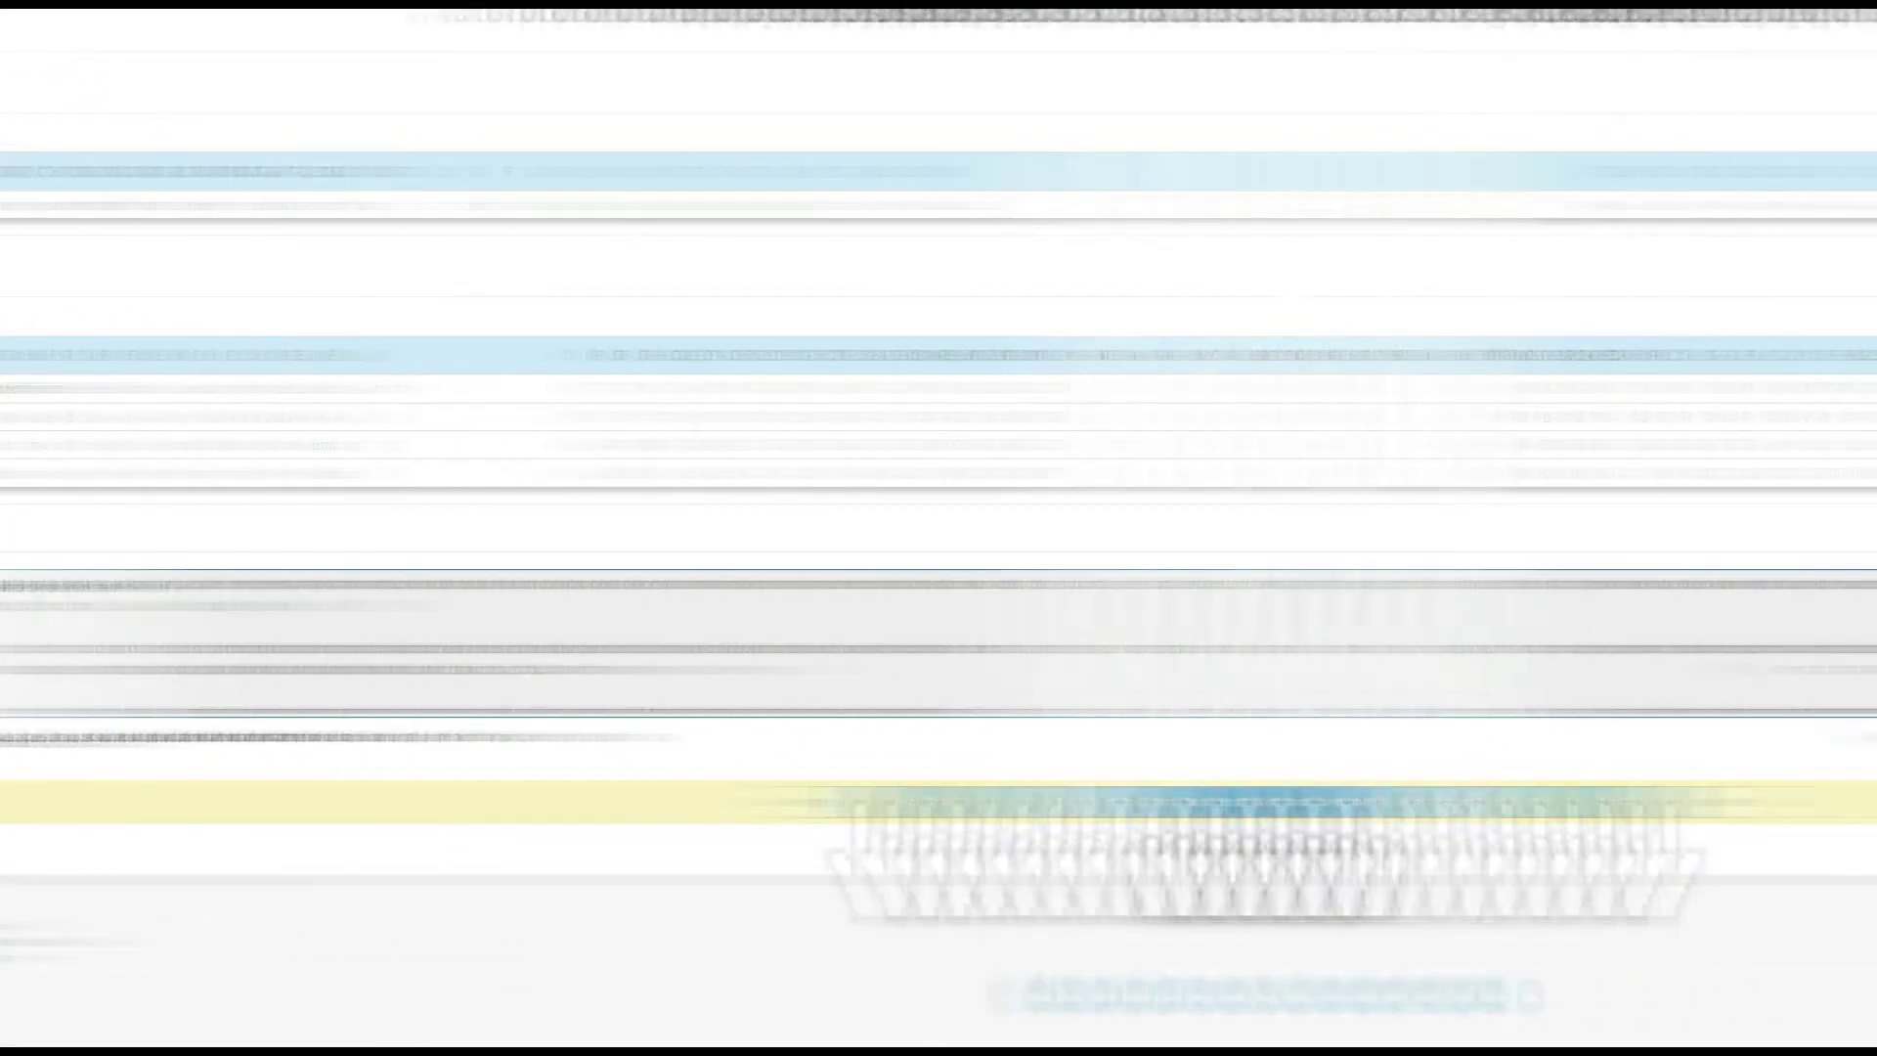
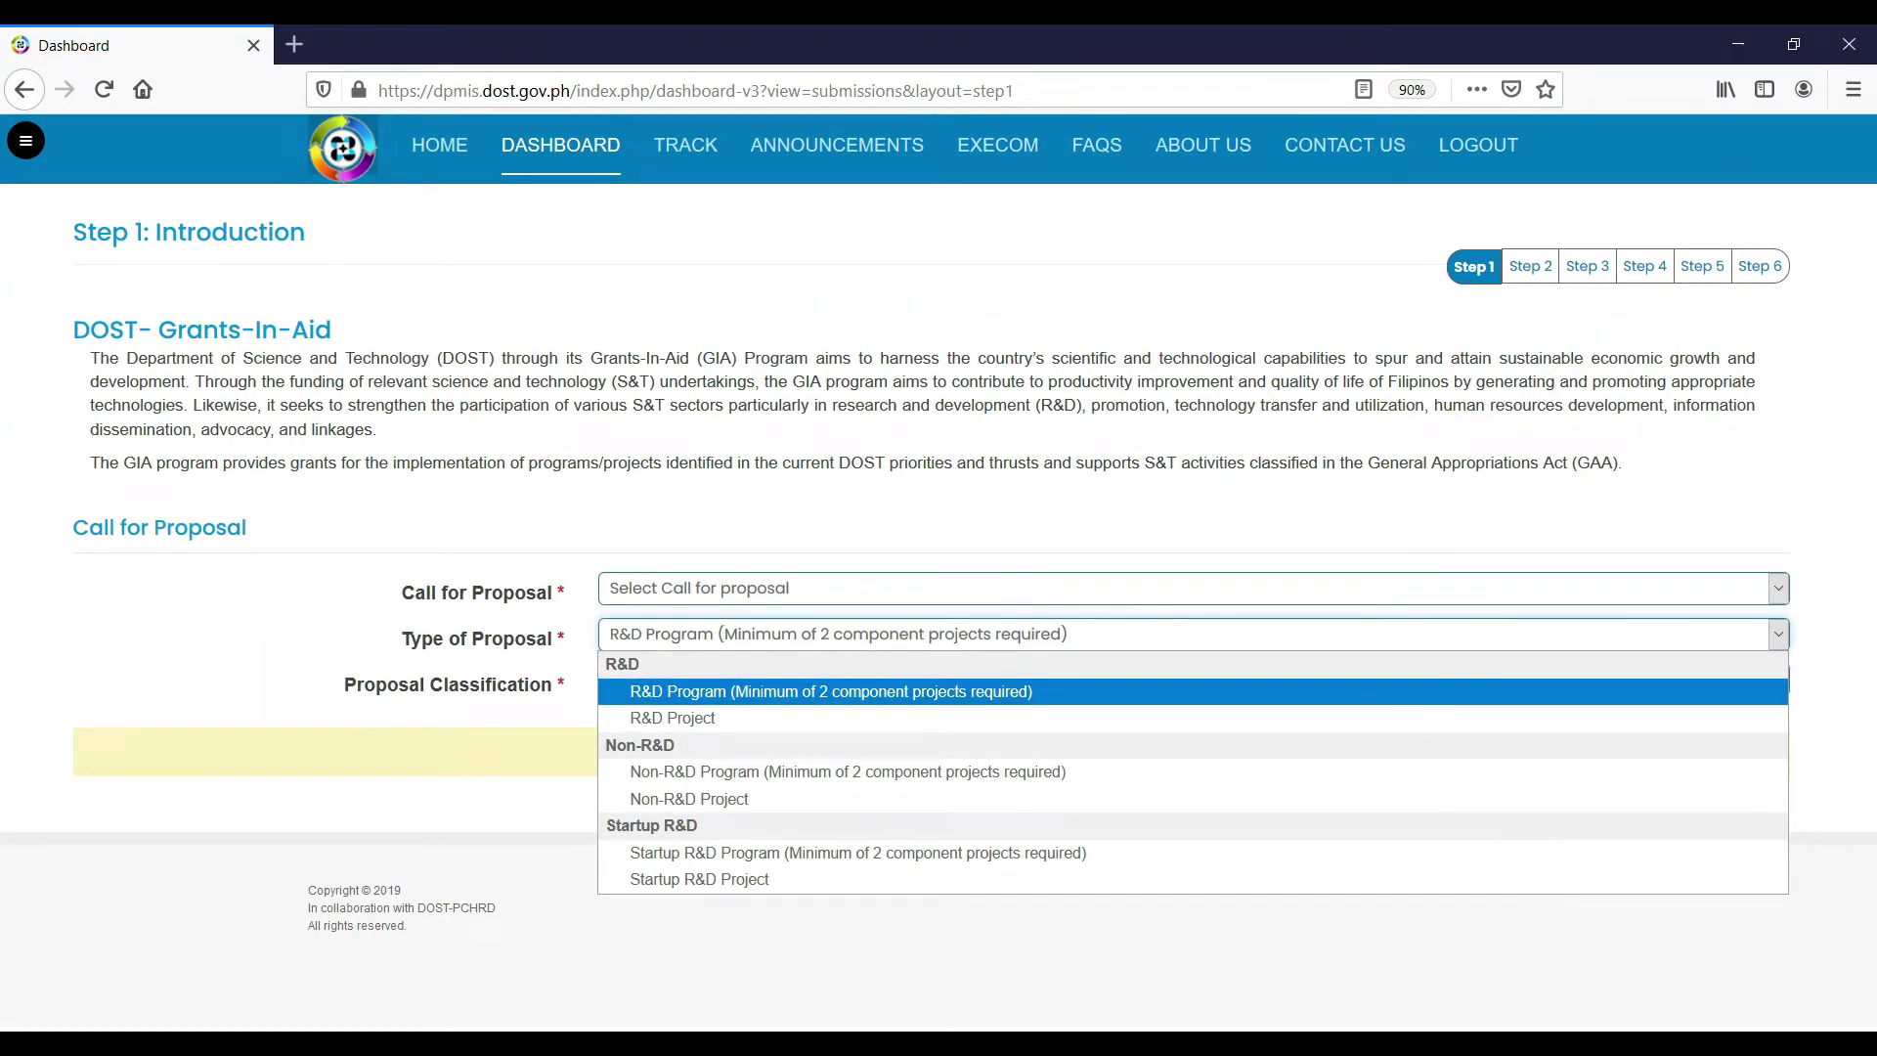
- Confirm R&D Program as the proposal type and open the Proposal Classification list
left_click(832, 692)
left_click(1191, 684)
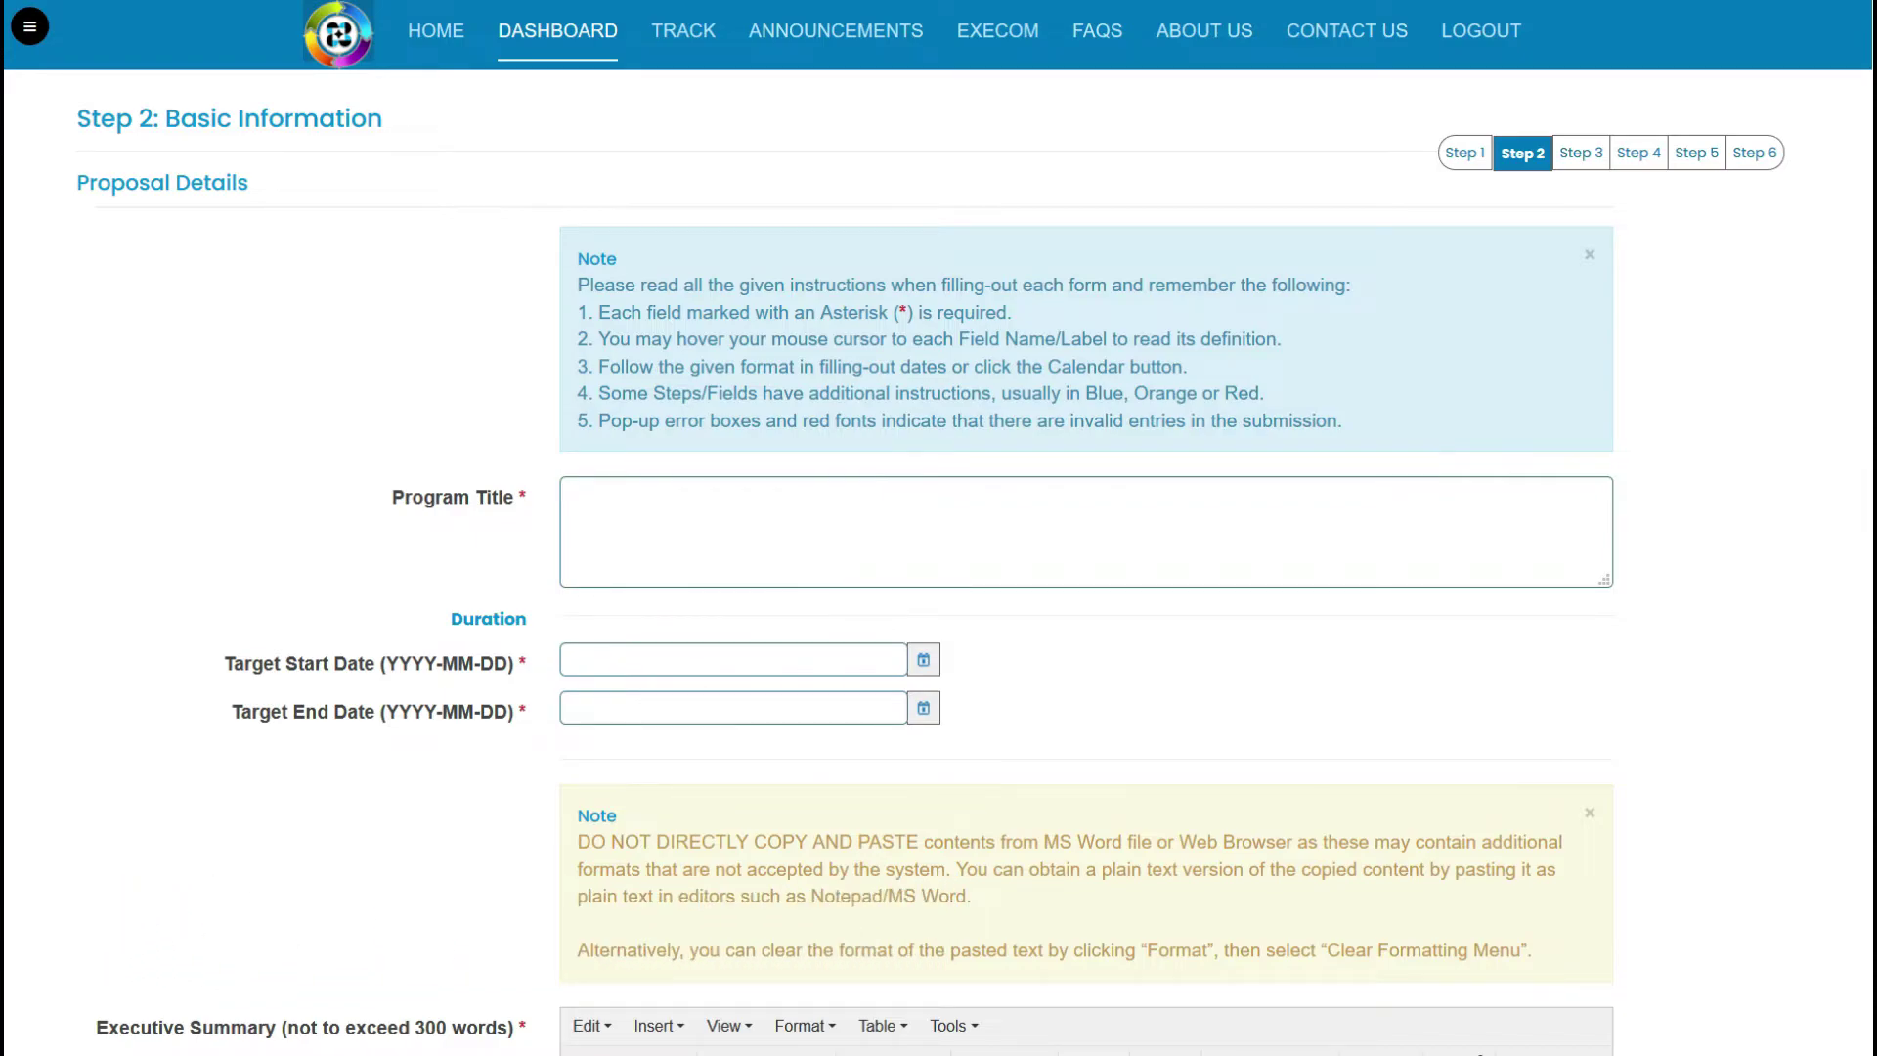
- Scroll through the Step 2 Executive Summary, Objectives and Methodology fields
scroll(939, 529, "down", 3)
scroll(939, 528, "down", 7)
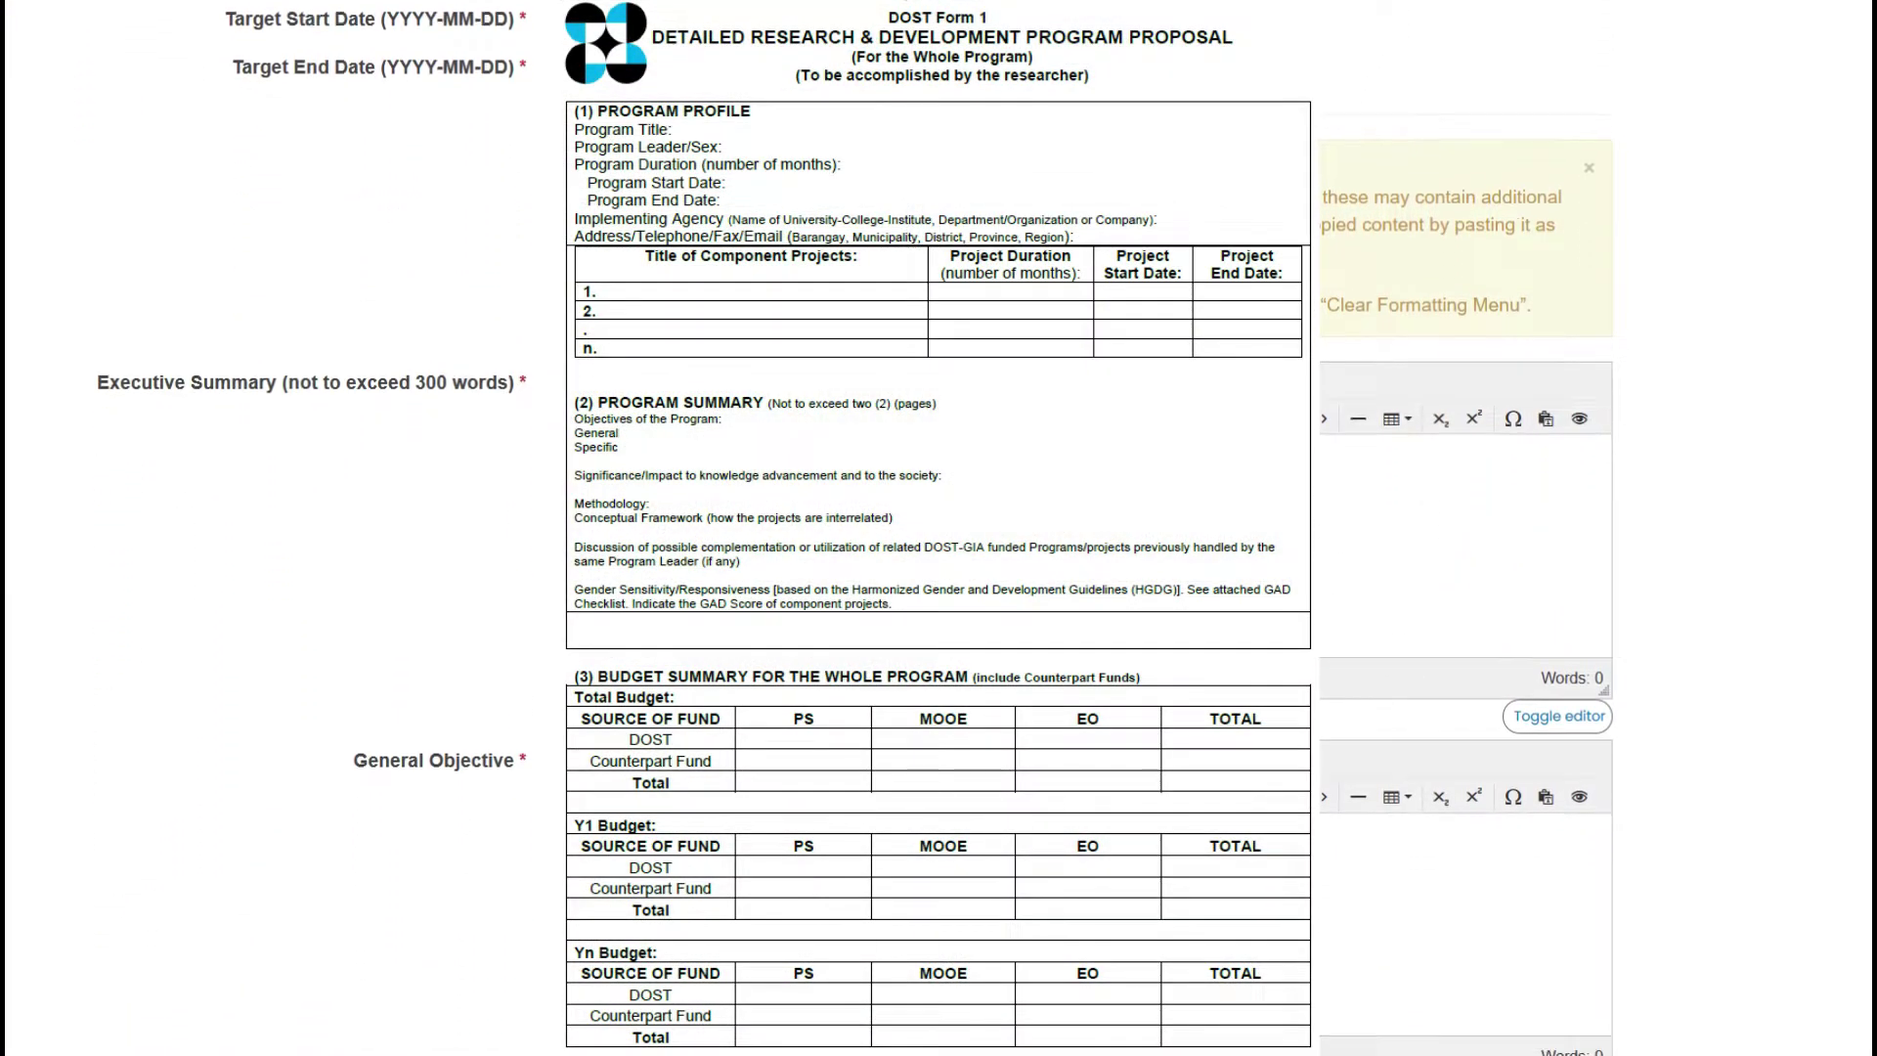
scroll(940, 529, "down", 7)
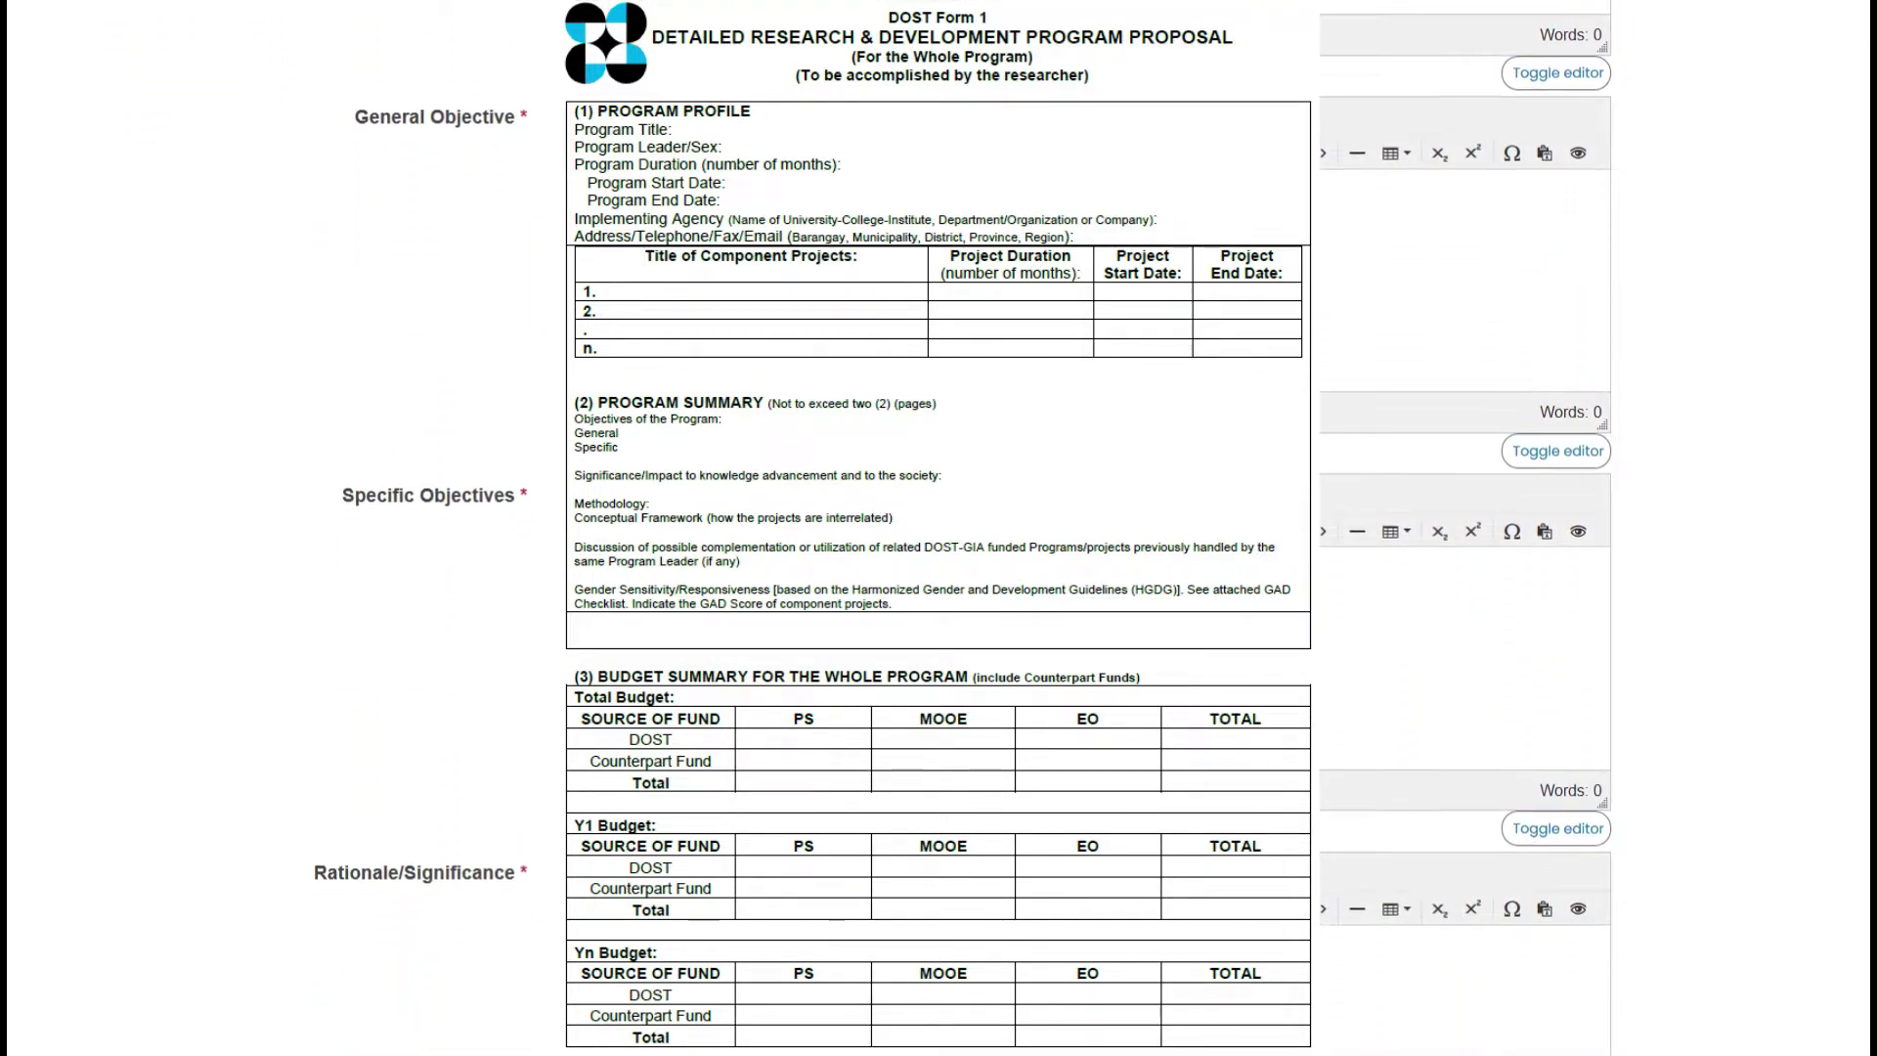
scroll(938, 528, "down", 7)
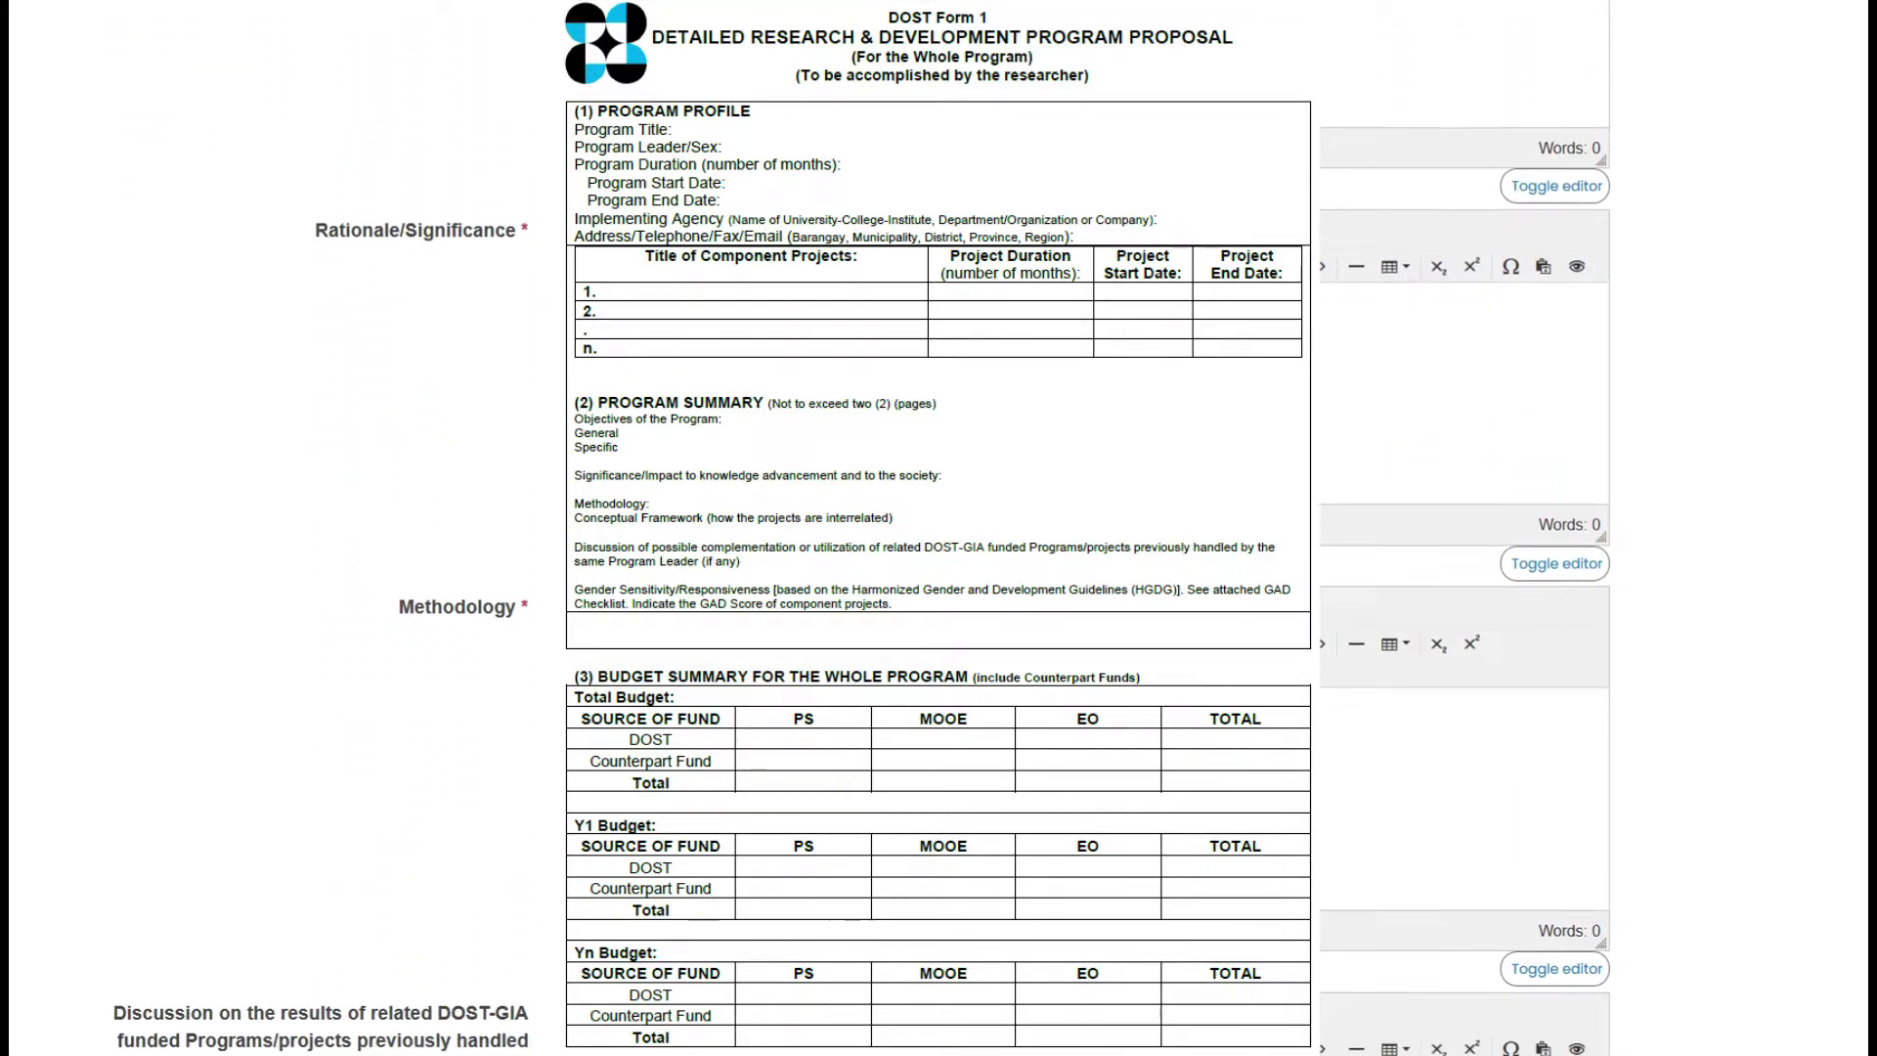
scroll(939, 528, "down", 5)
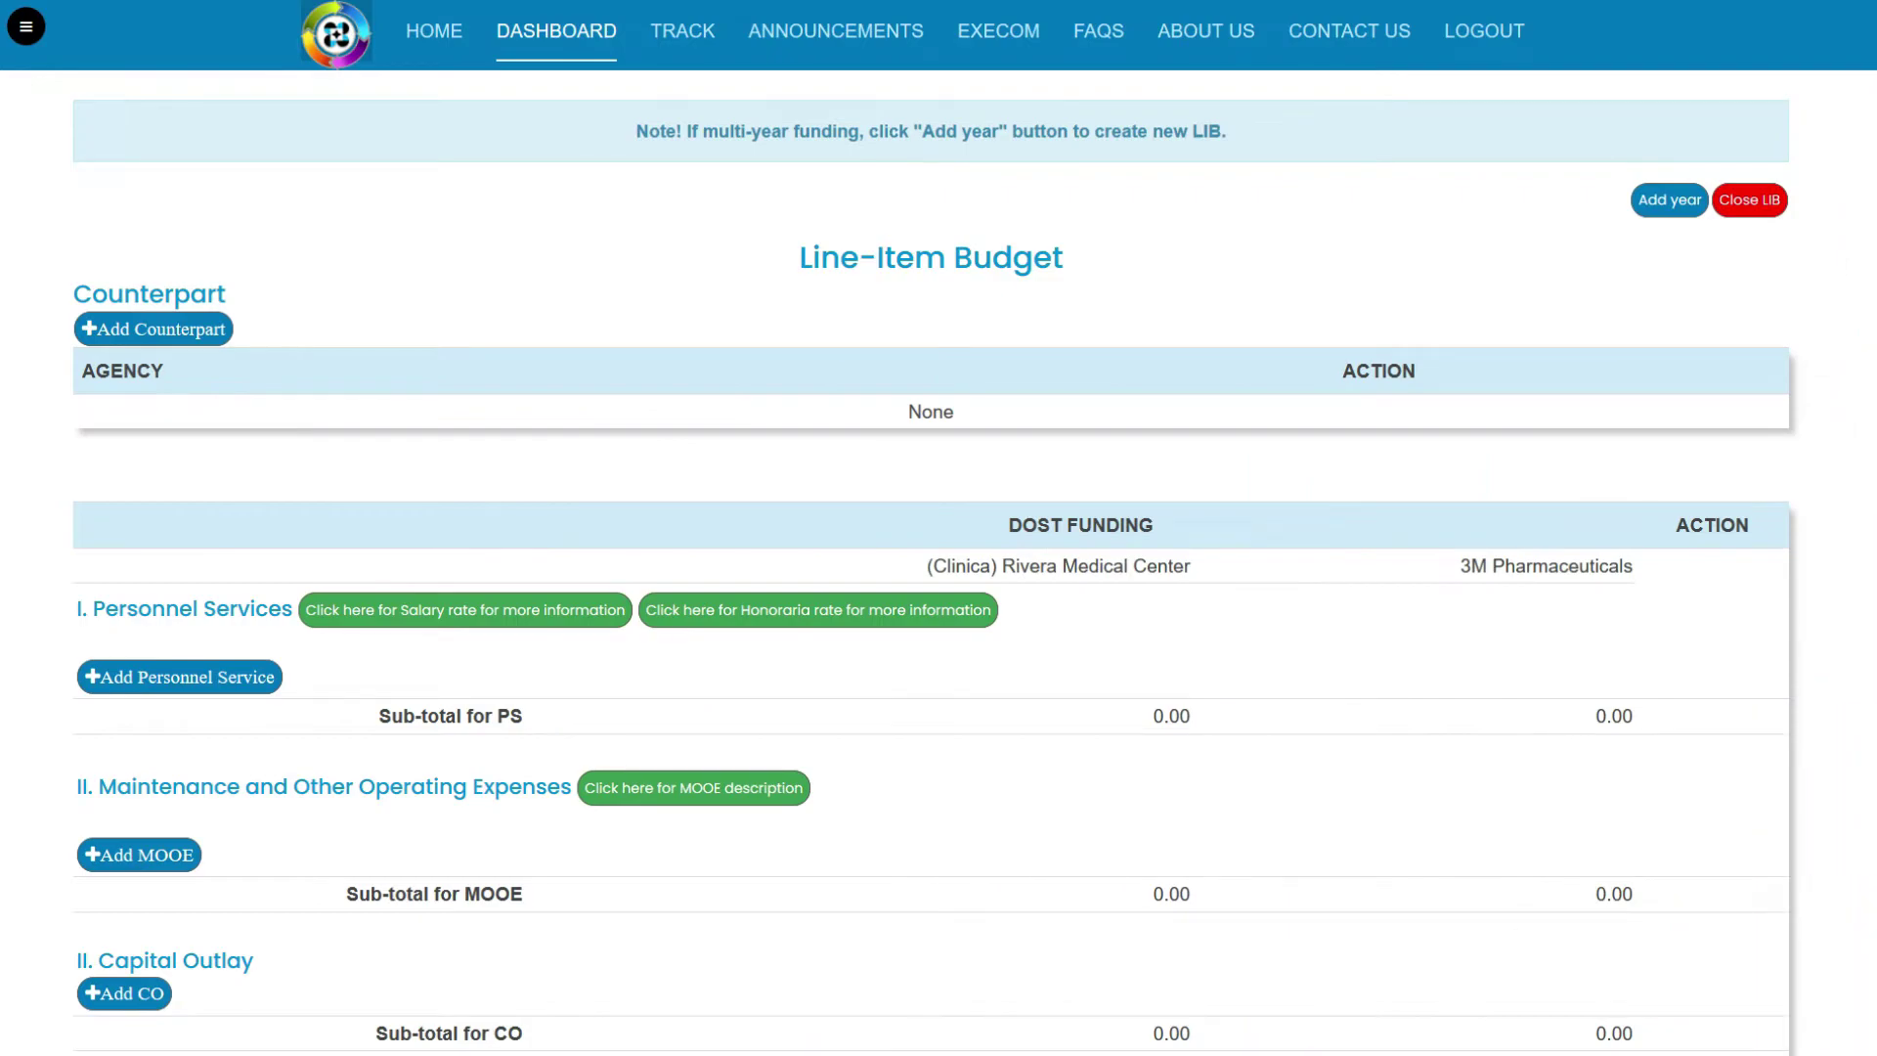
- Scroll down the Line-Item Budget to review its still-empty 0.00 totals
scroll(939, 528, "down", 1)
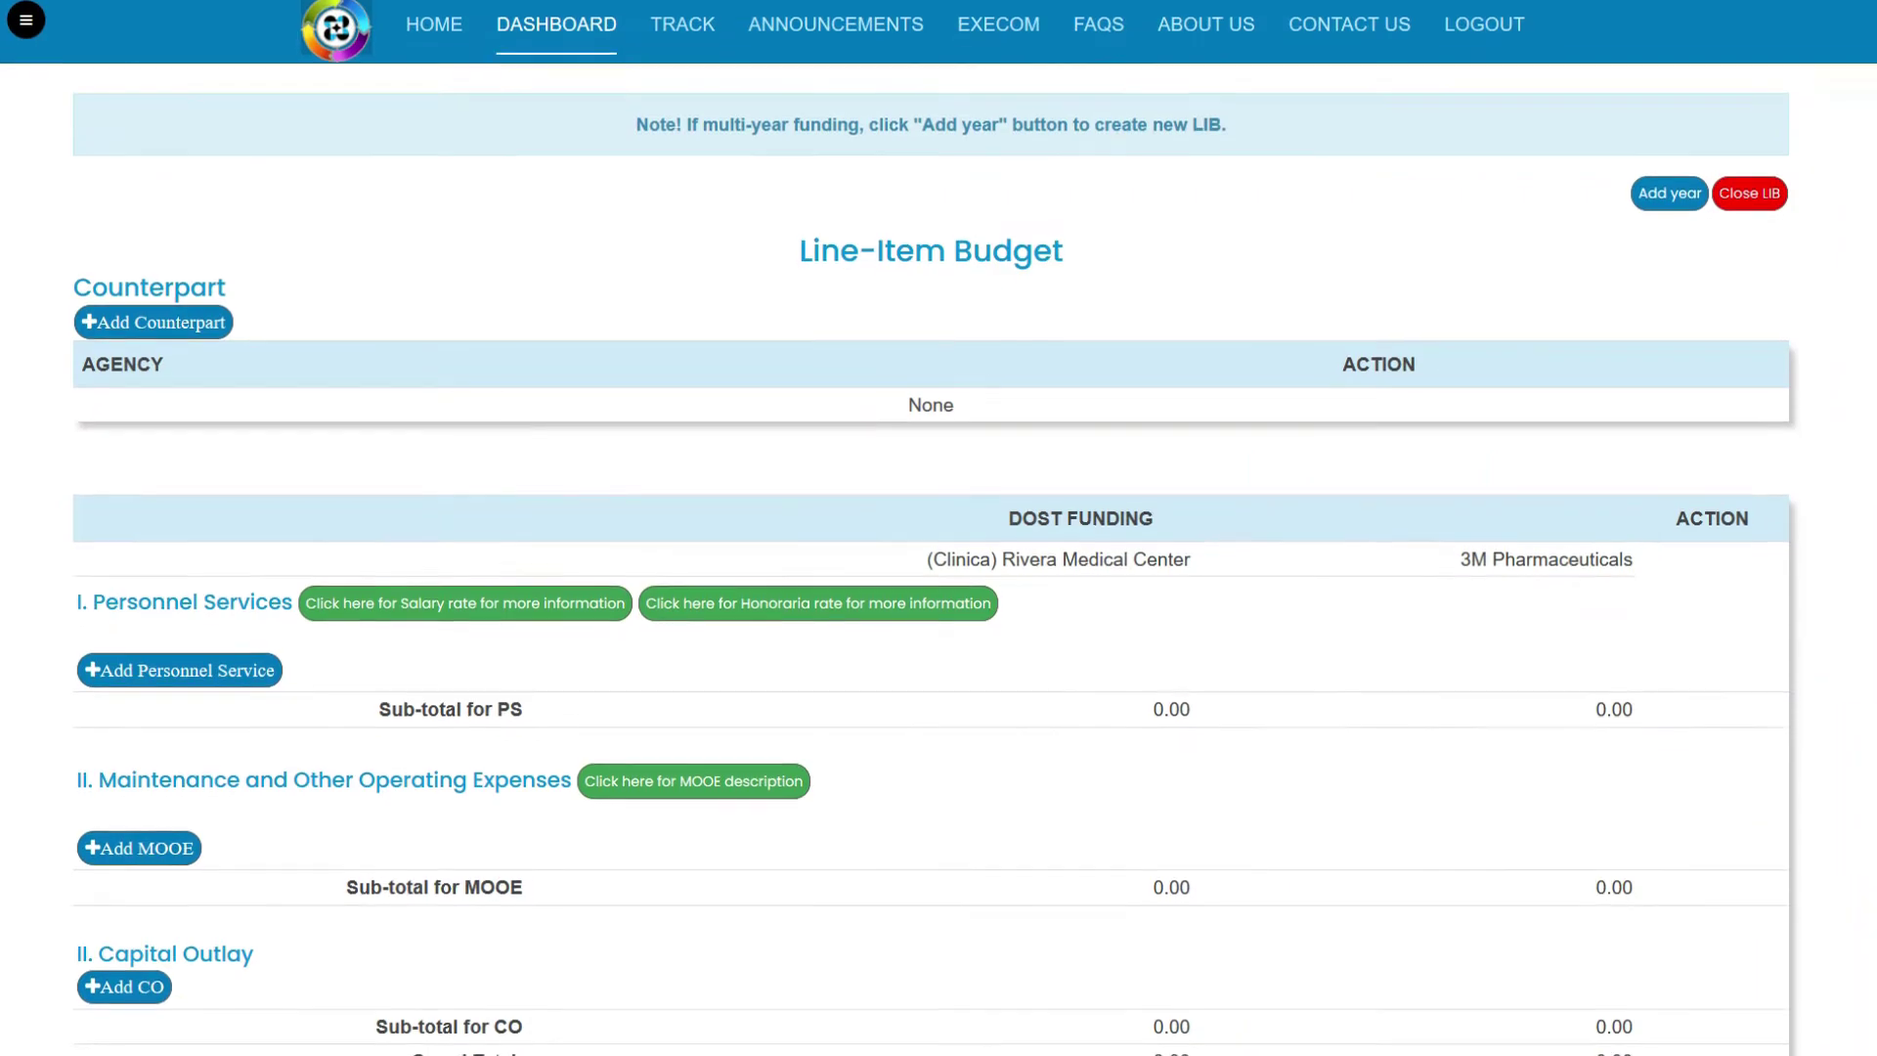
scroll(940, 528, "down", 2)
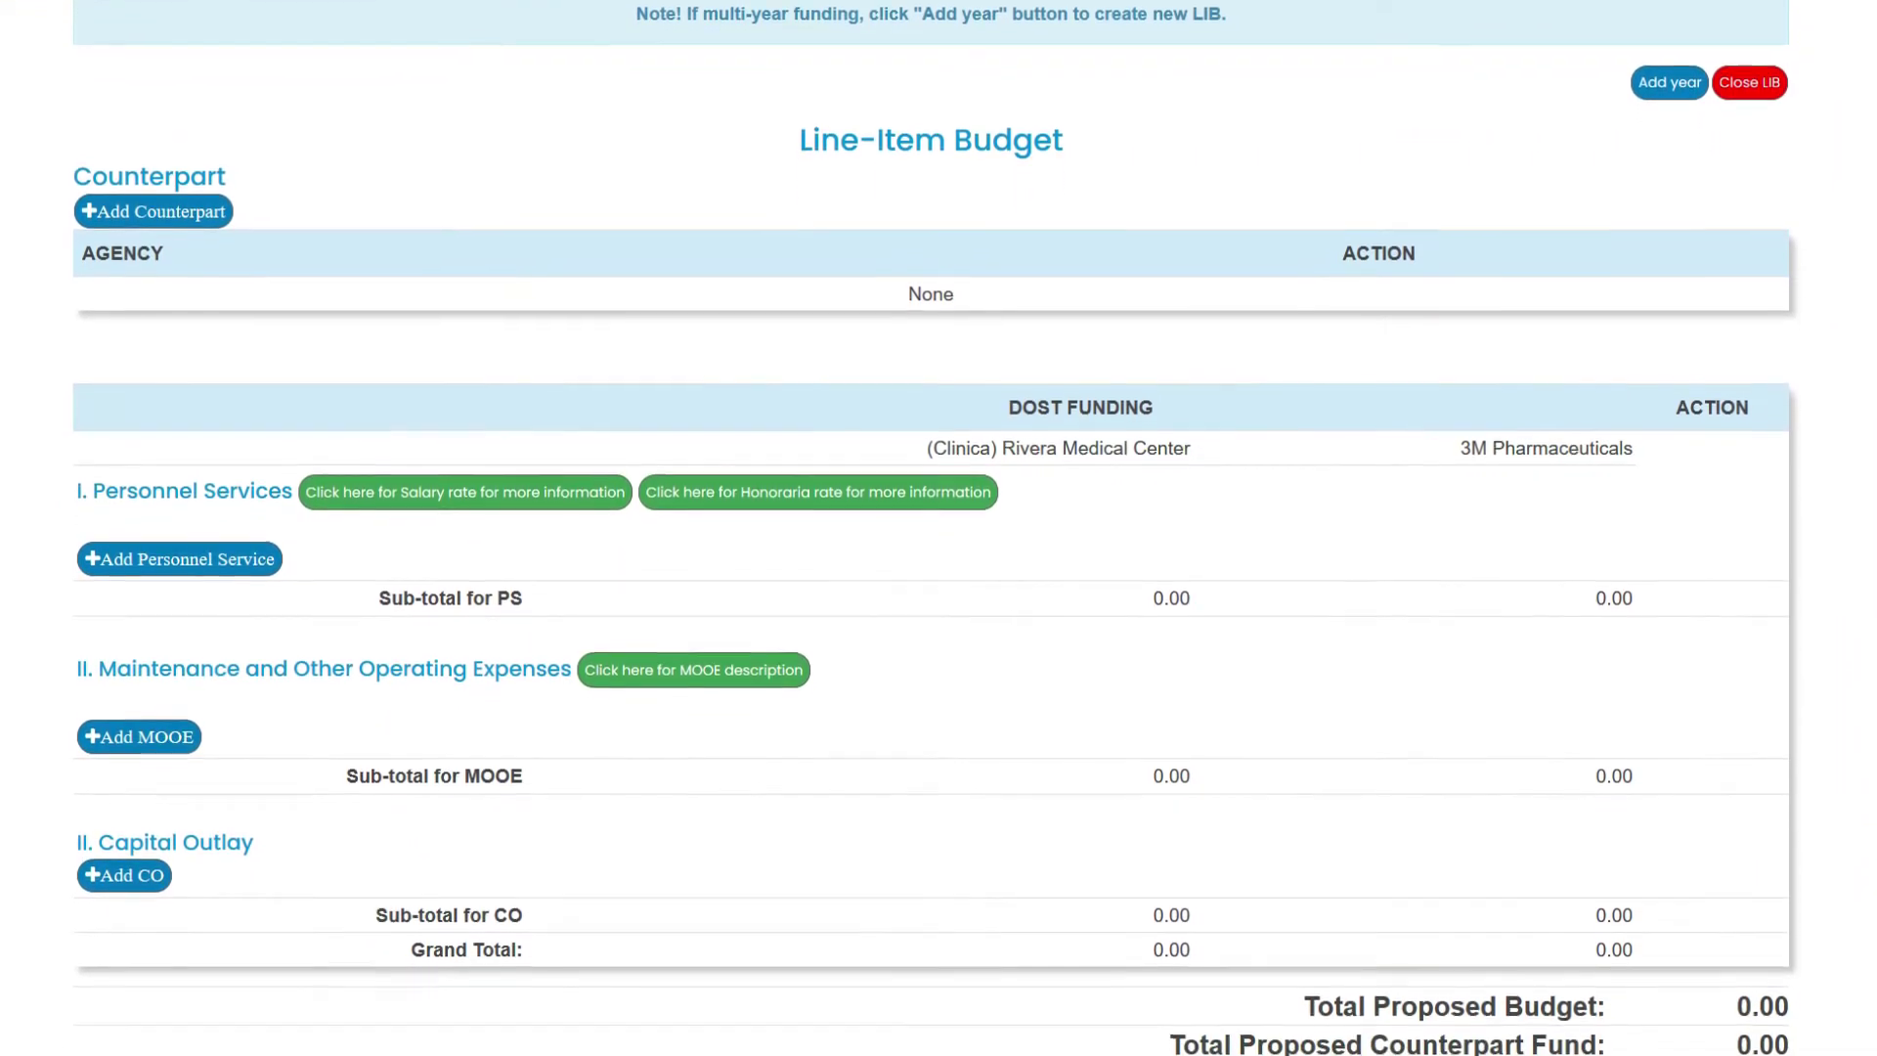
scroll(939, 528, "down", 2)
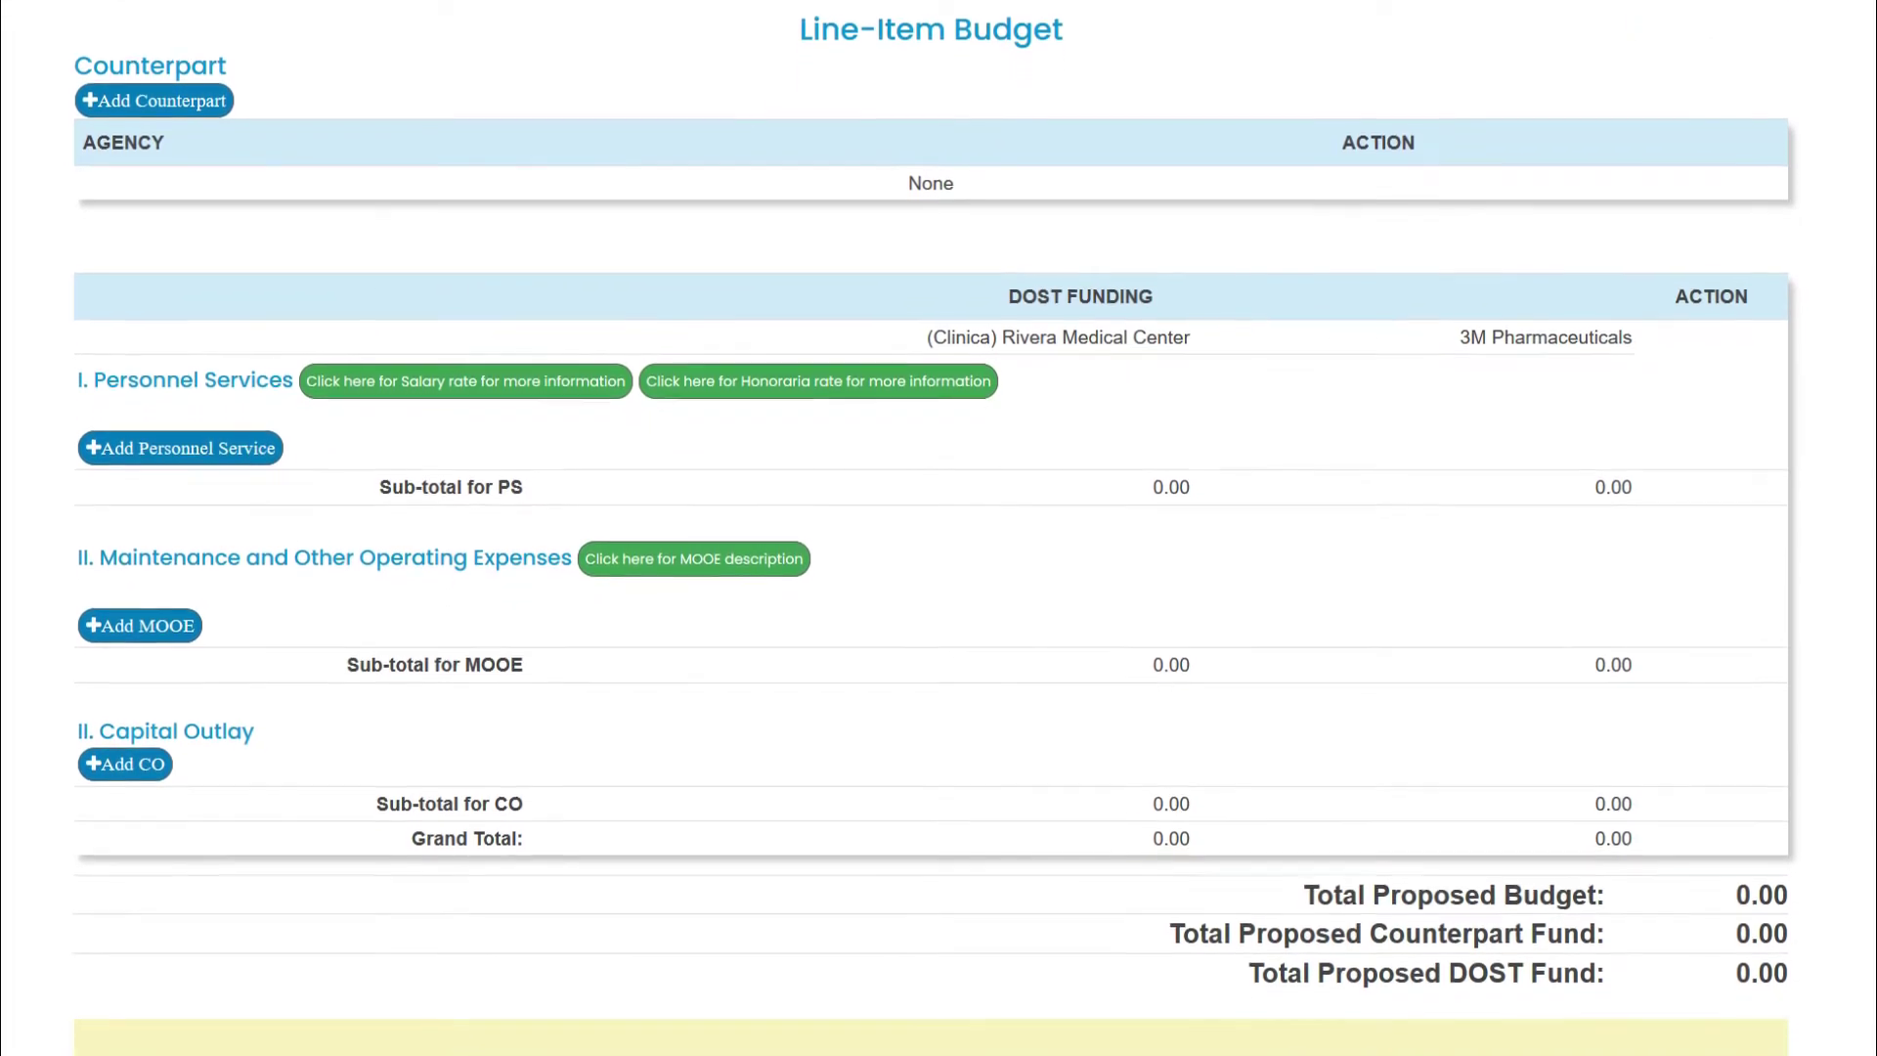
scroll(939, 528, "down", 2)
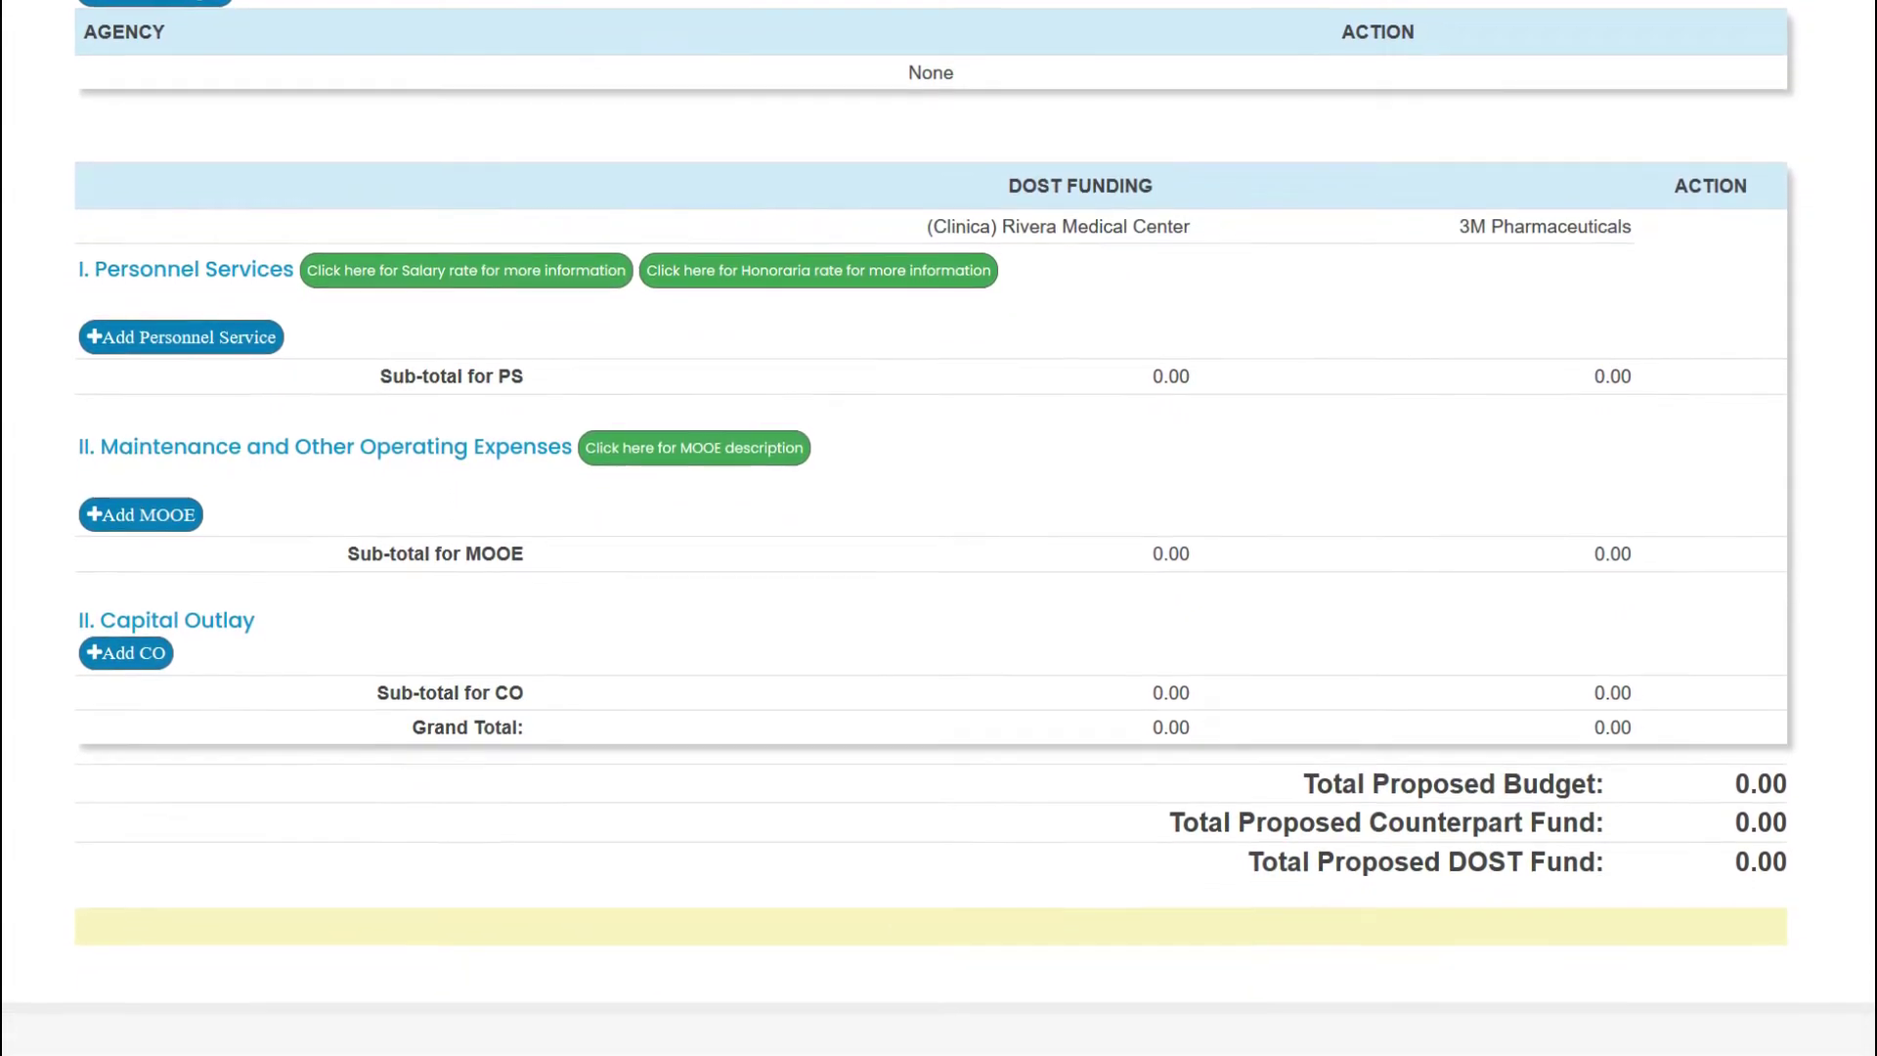
scroll(938, 528, "down", 1)
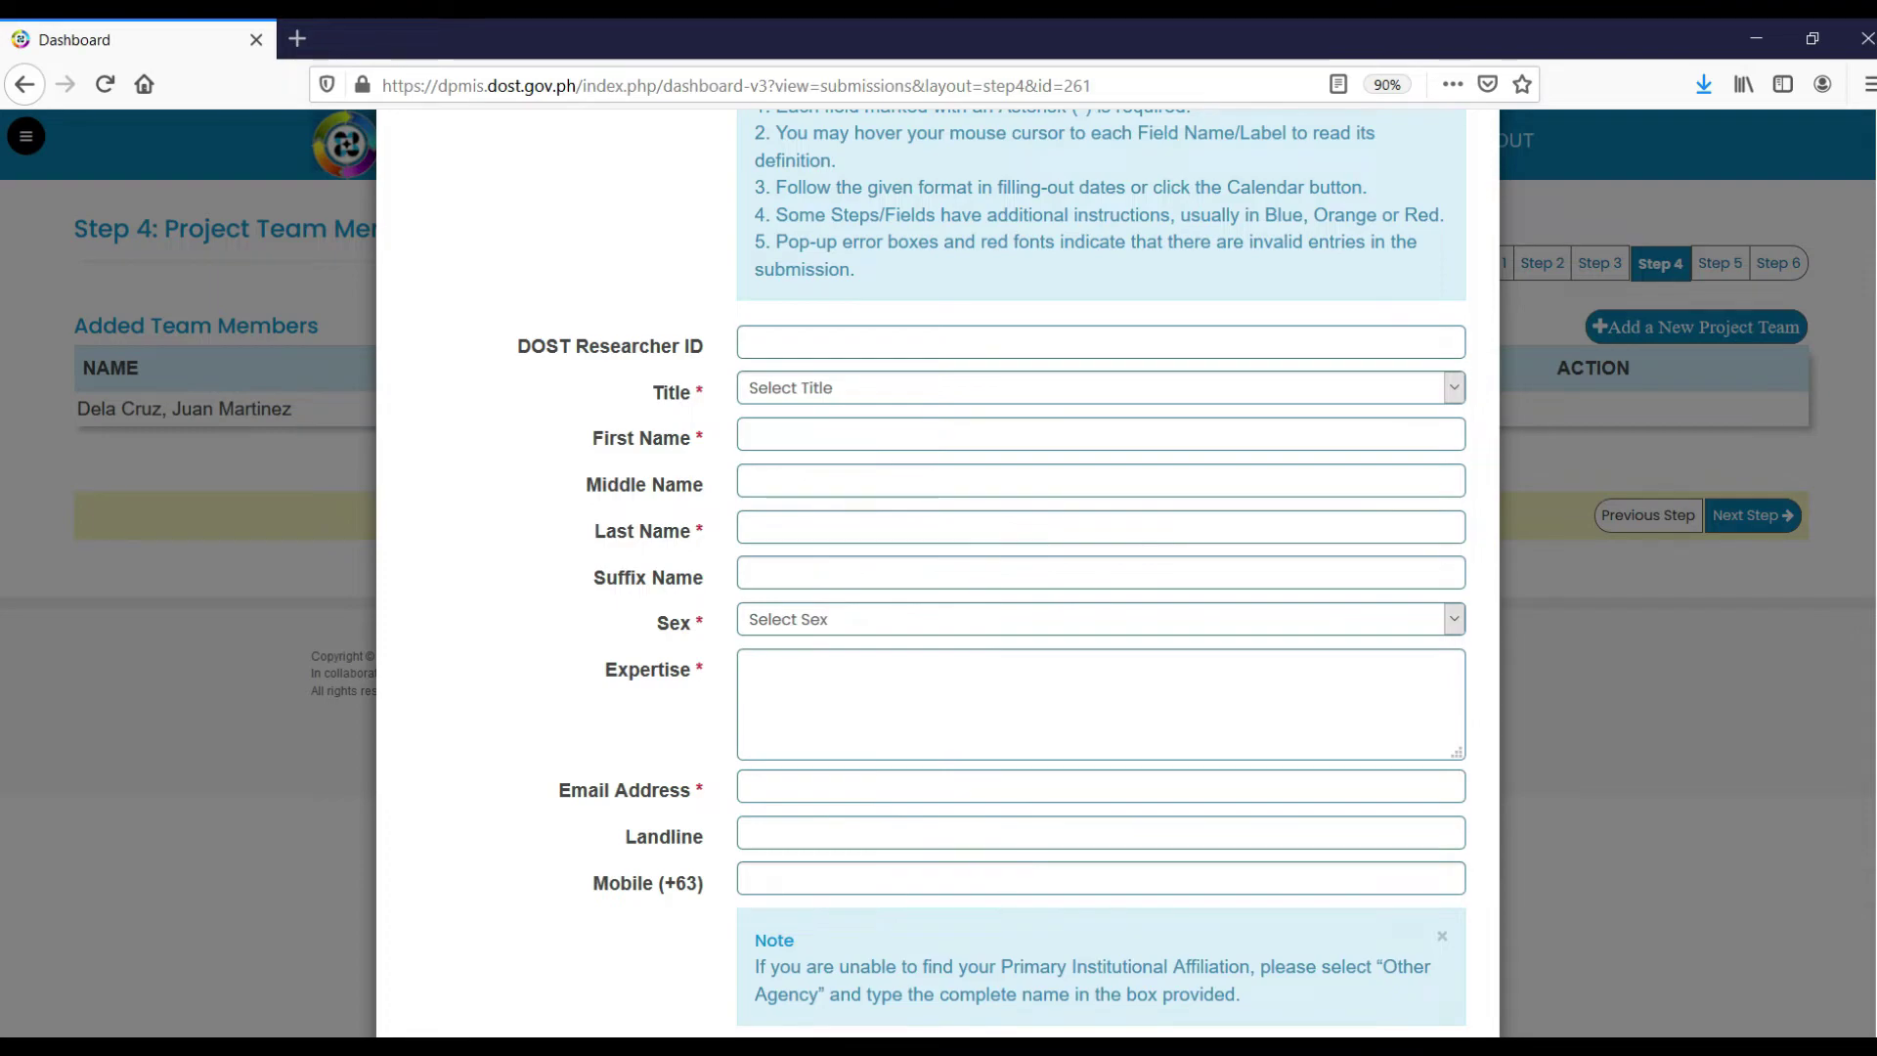
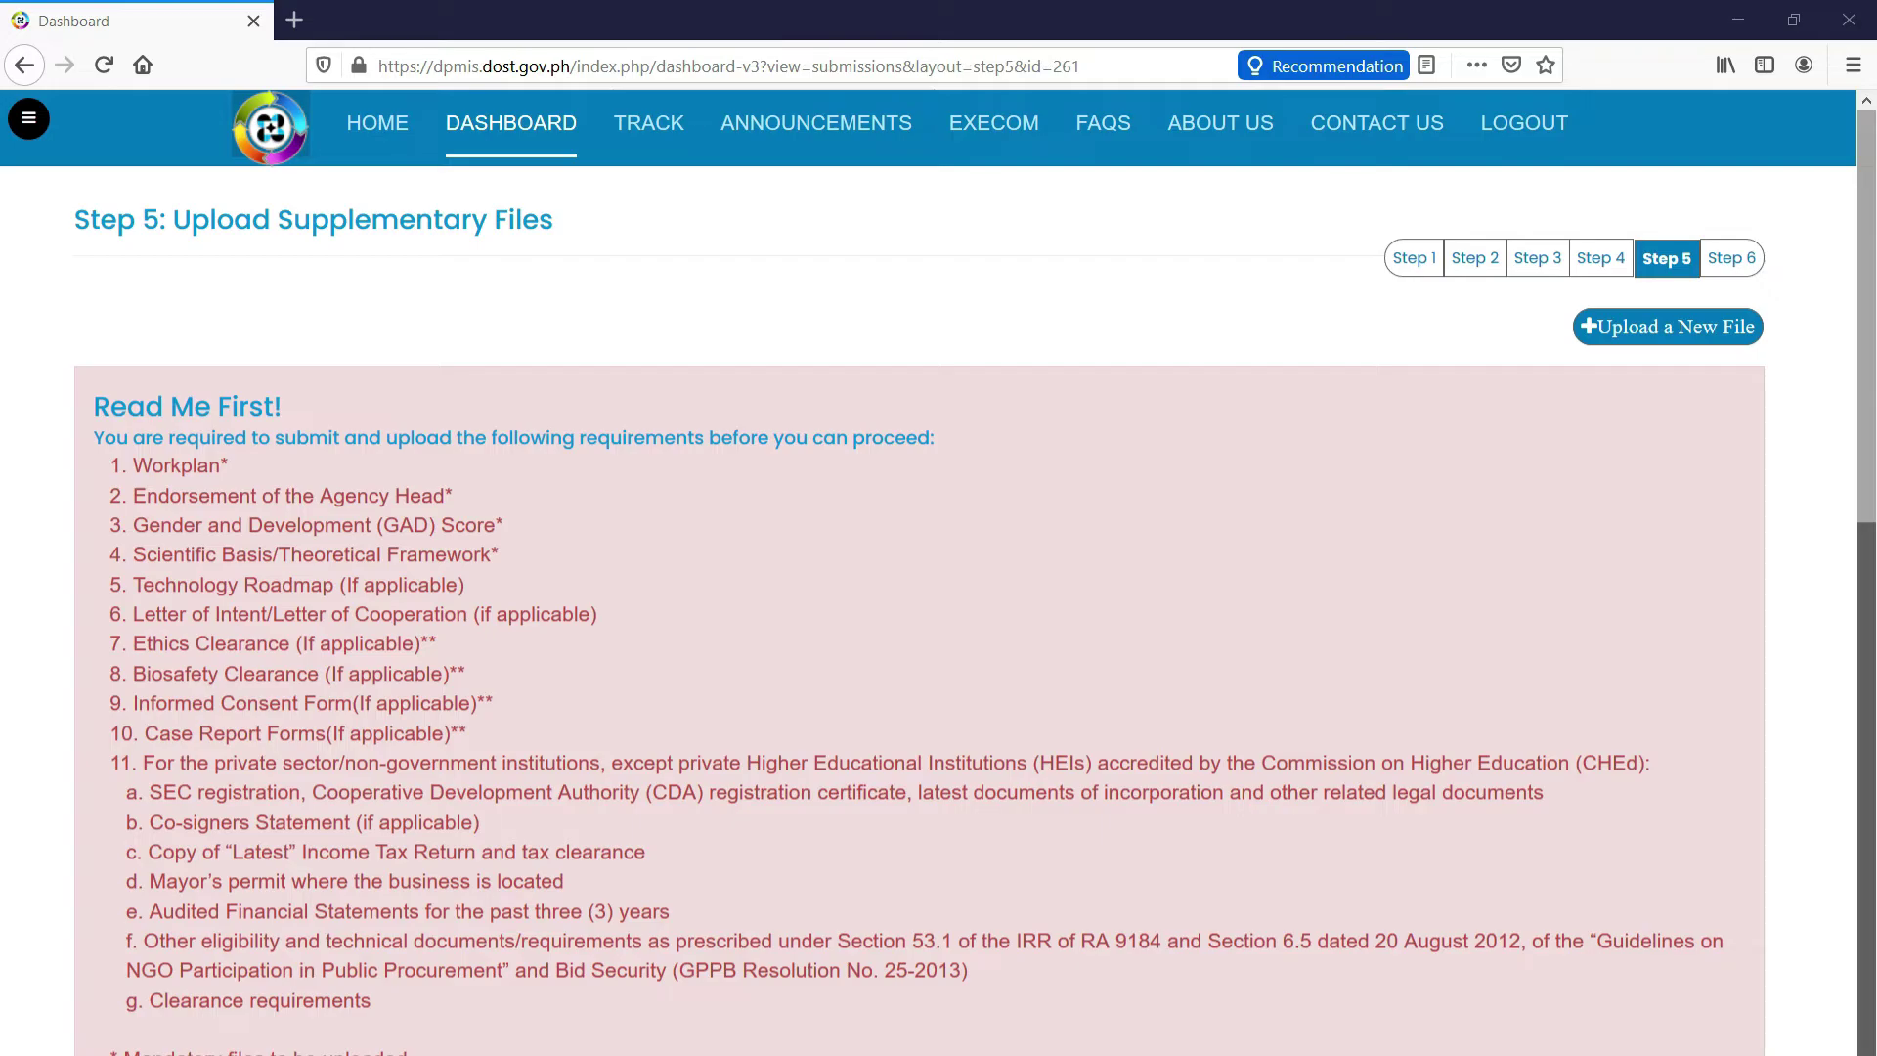
- Enter the new team member's DOST Researcher ID
left_click(1669, 333)
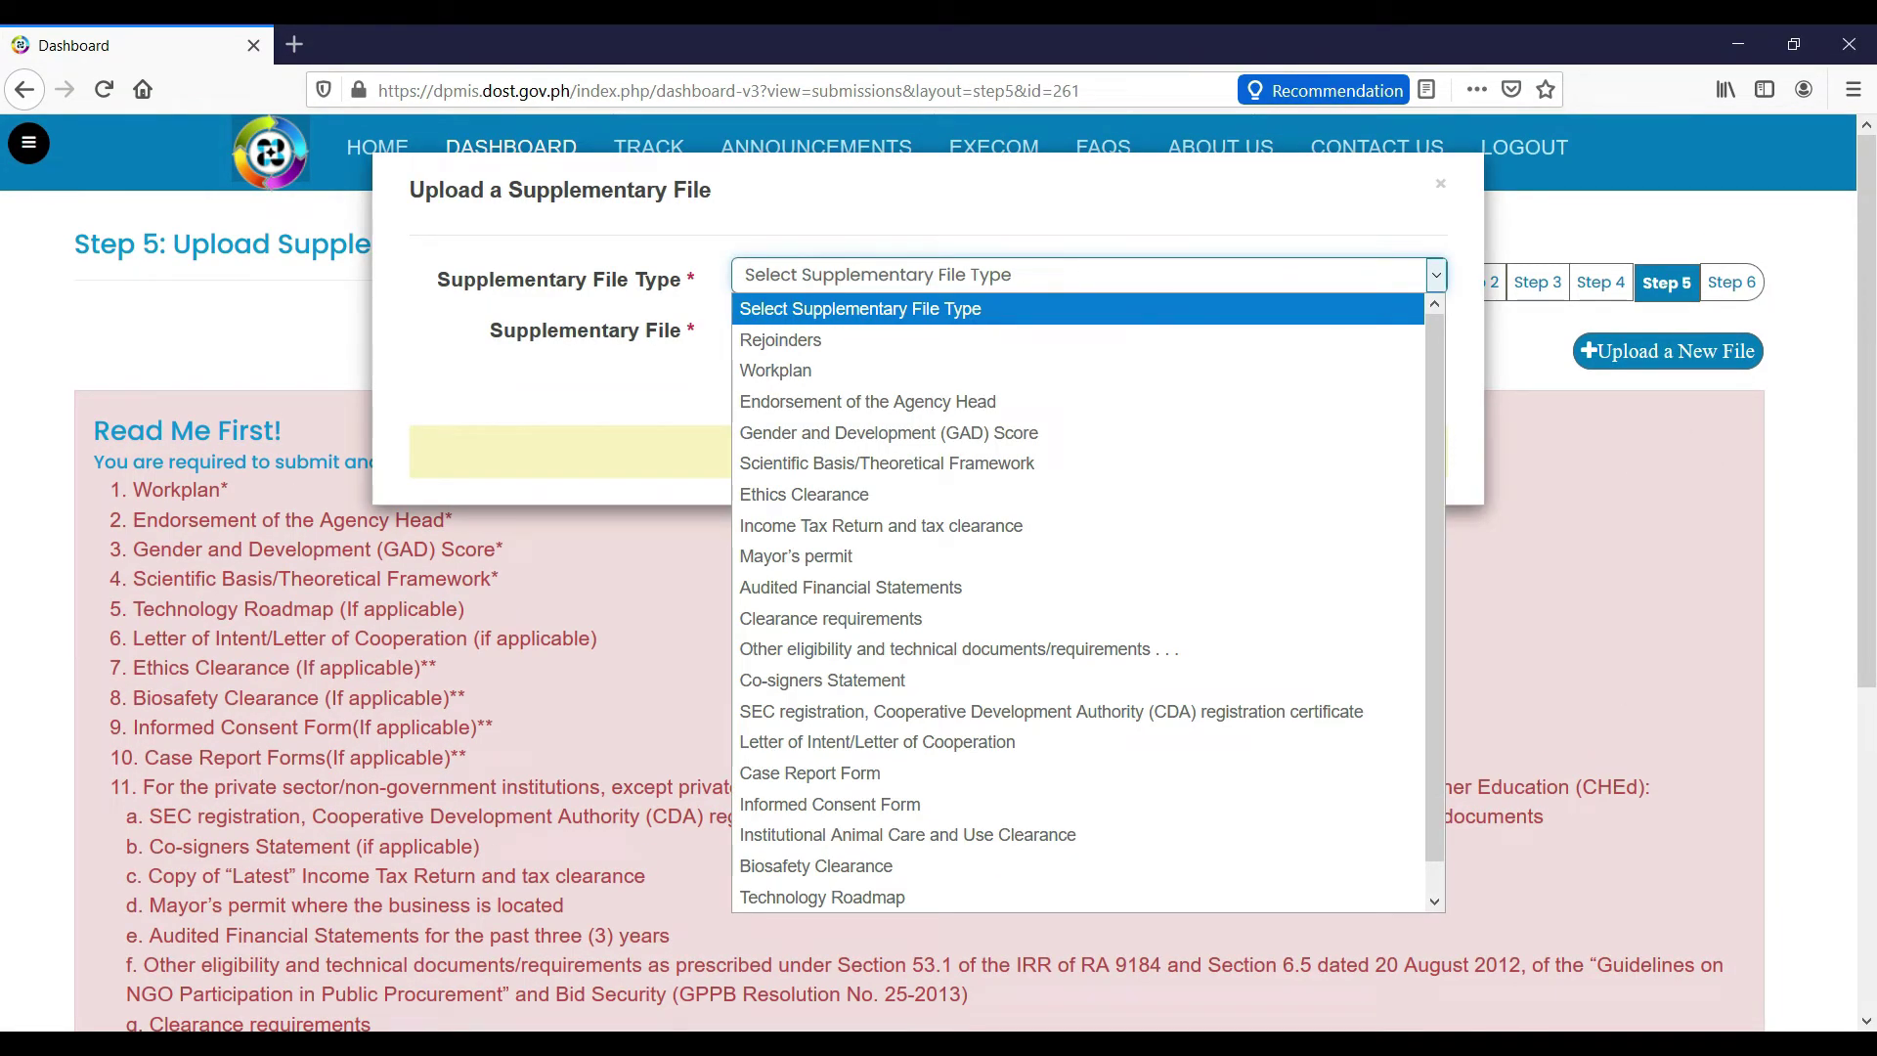
left_click(788, 276)
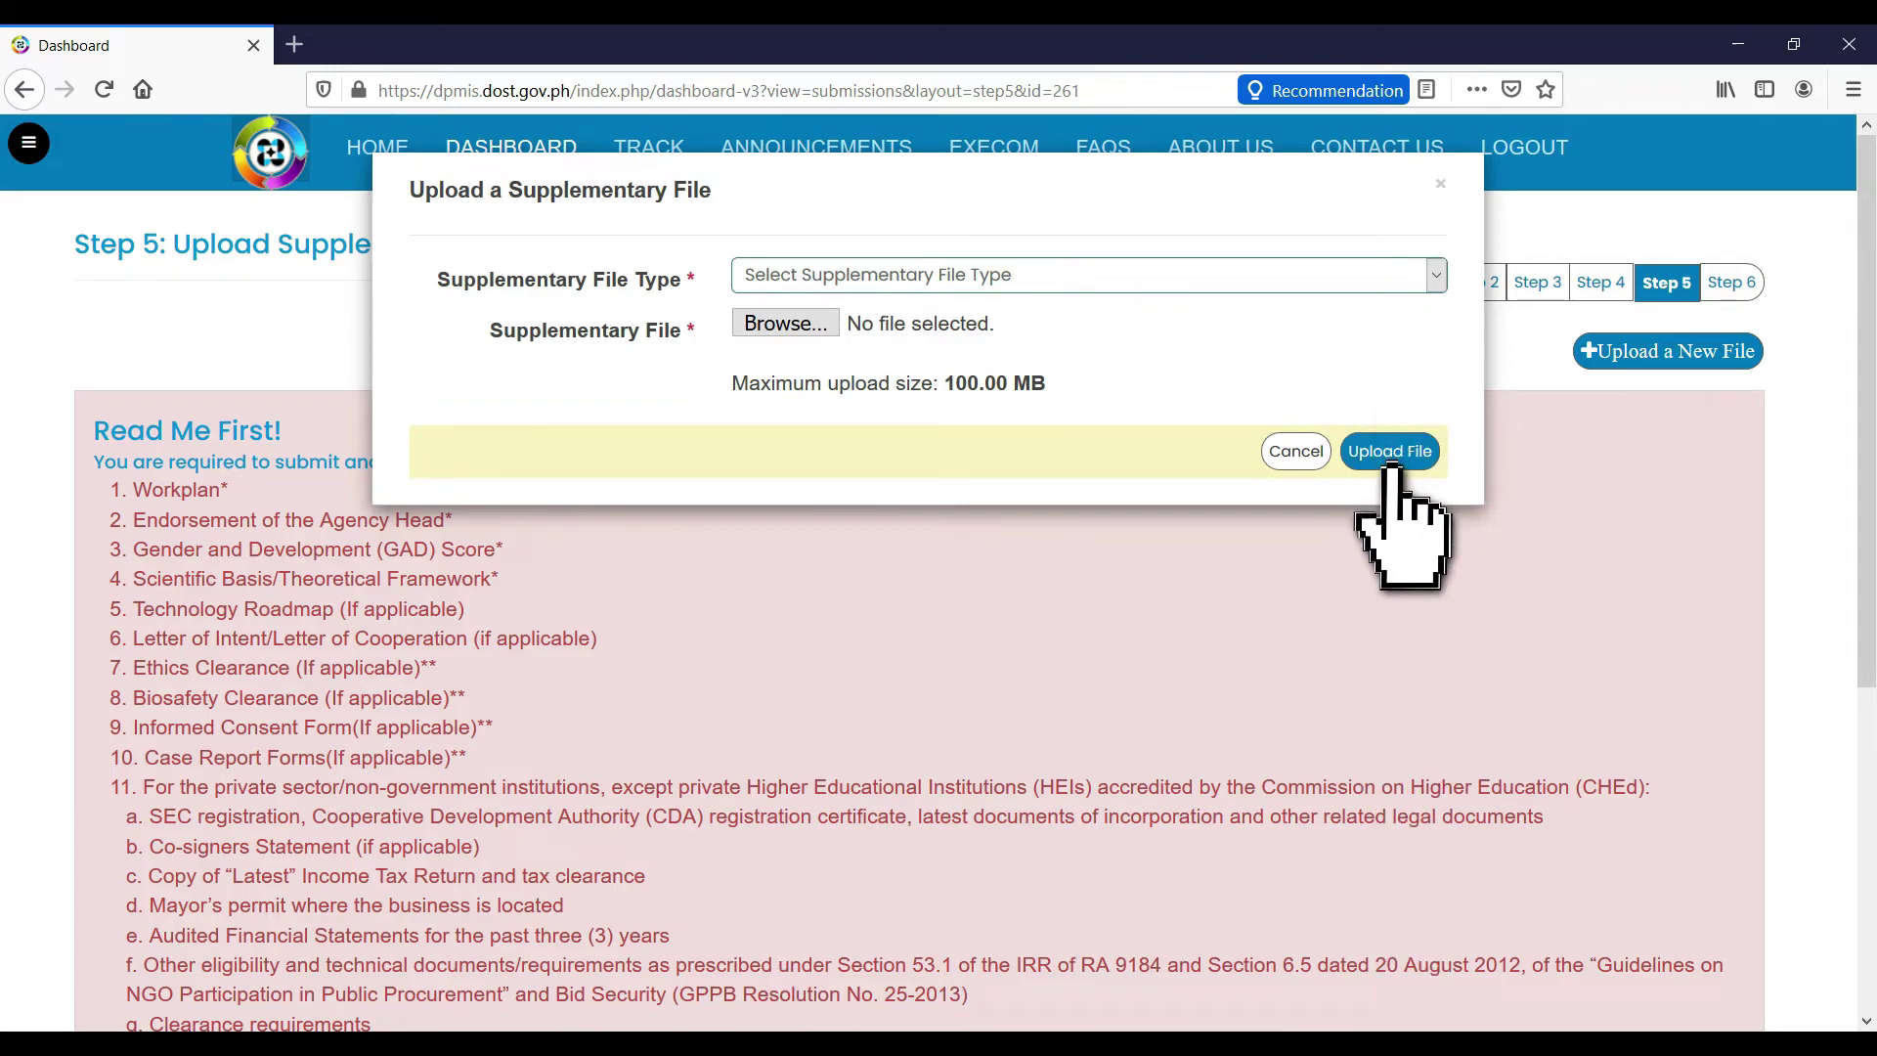
left_click(1390, 453)
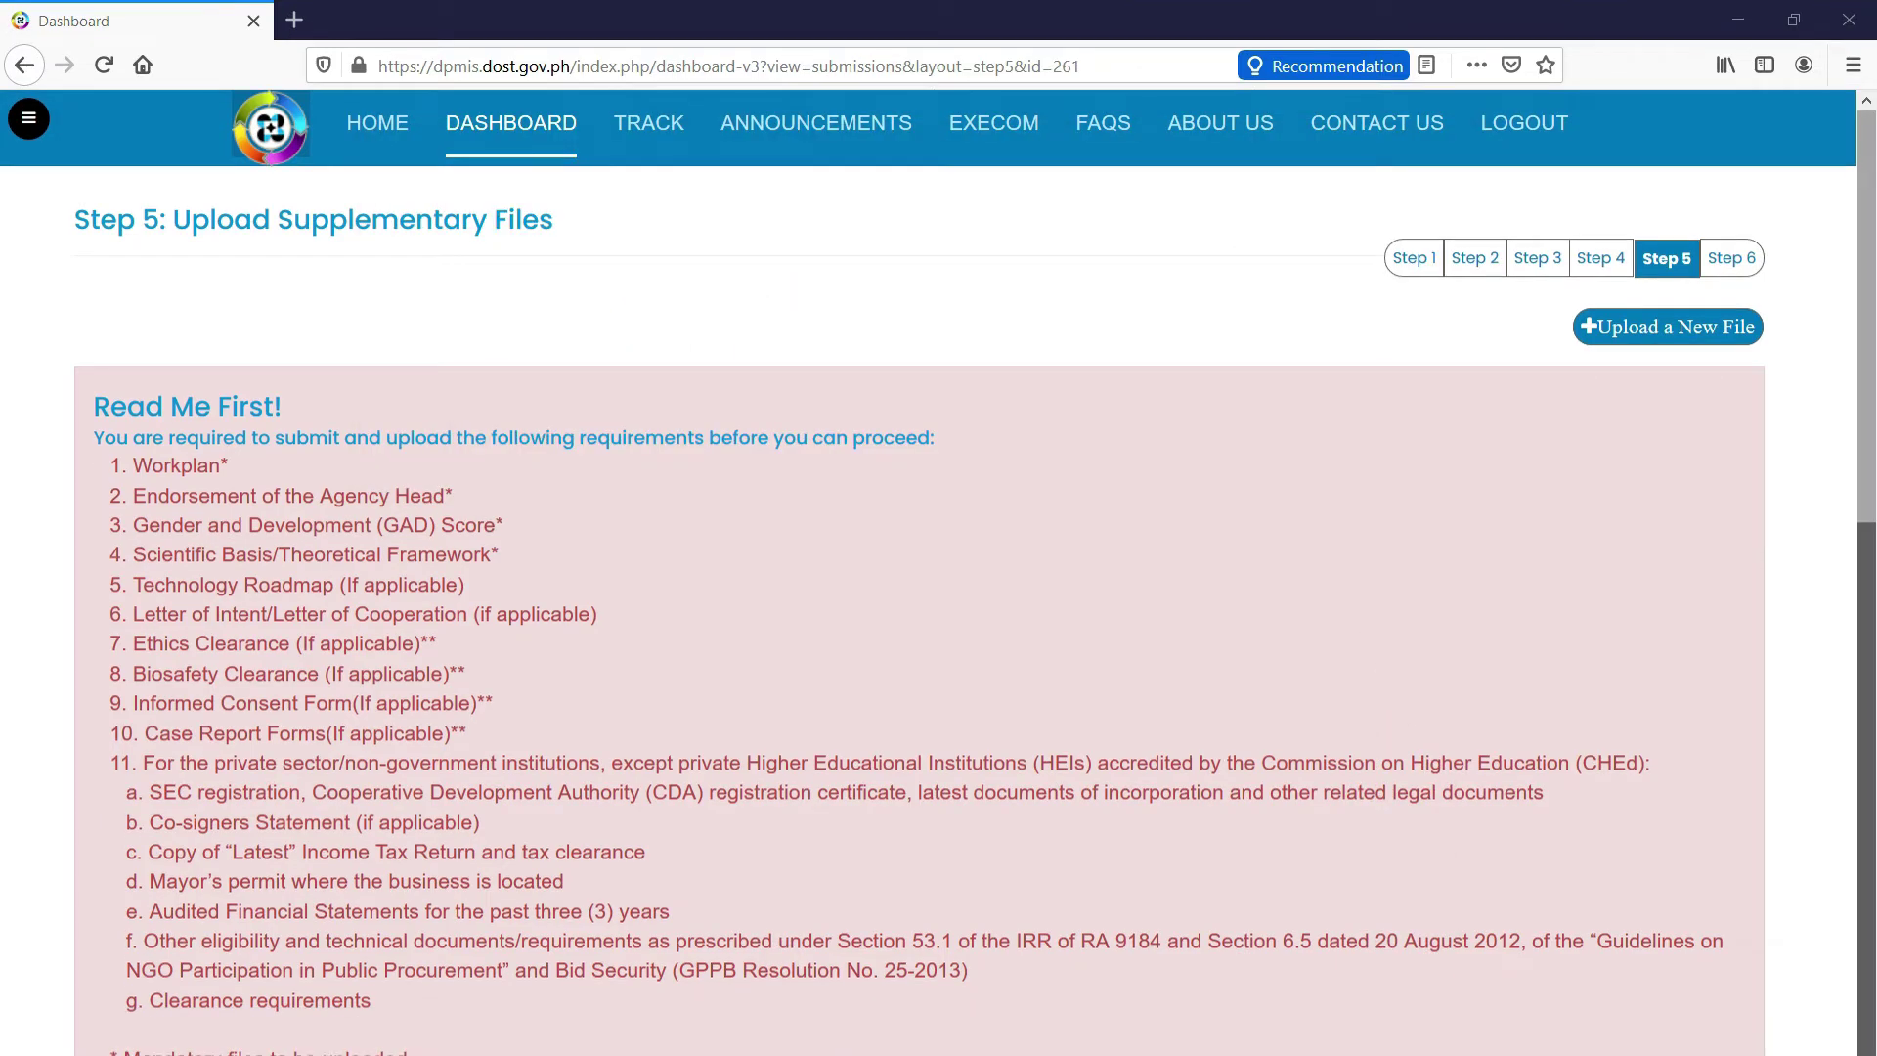